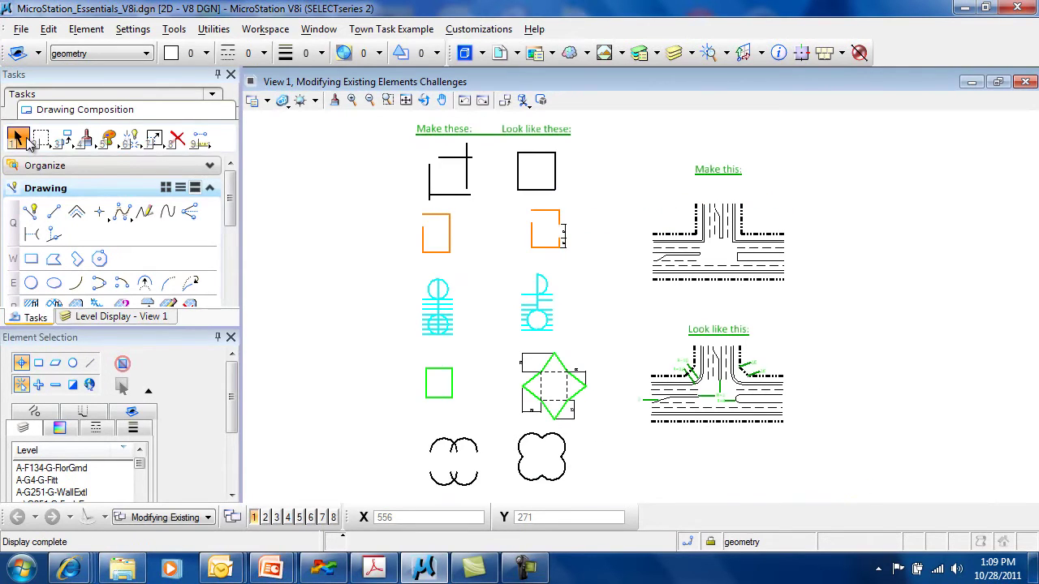
Hide Element Selection's extended level and attribute settings and set the selection mode to New.
left_click(18, 139)
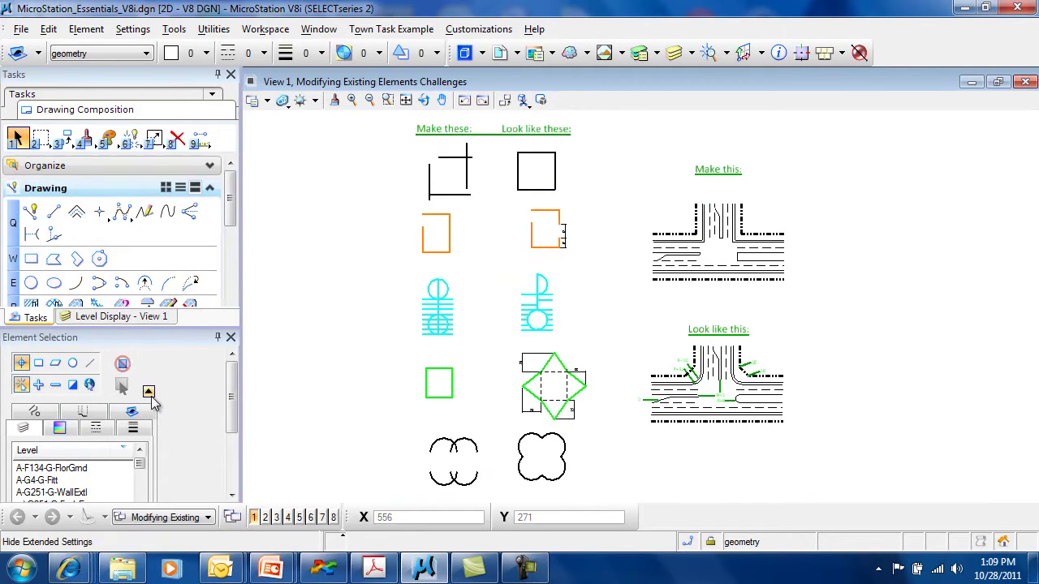
left_click(124, 363)
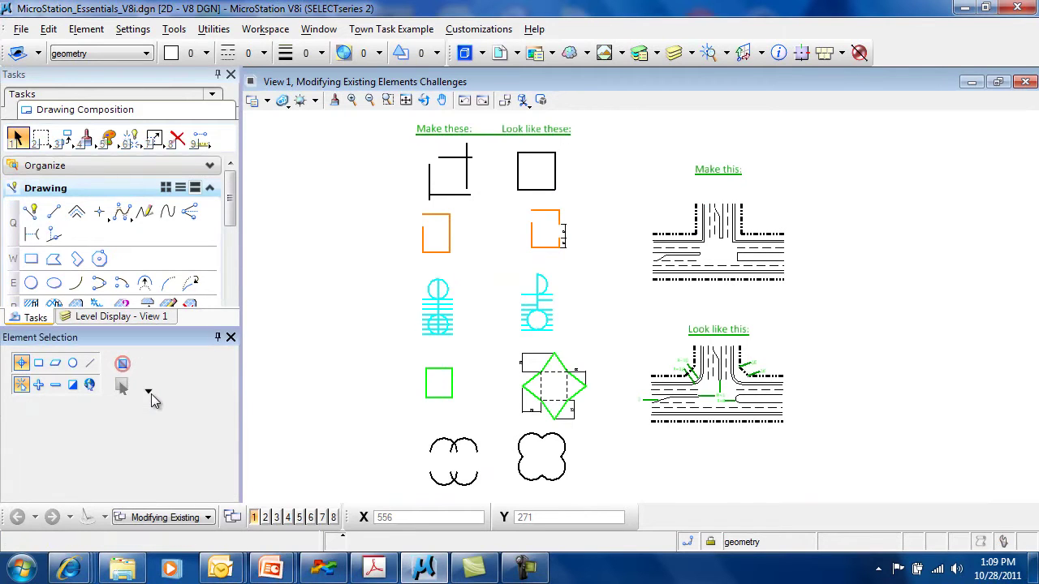
left_click(22, 386)
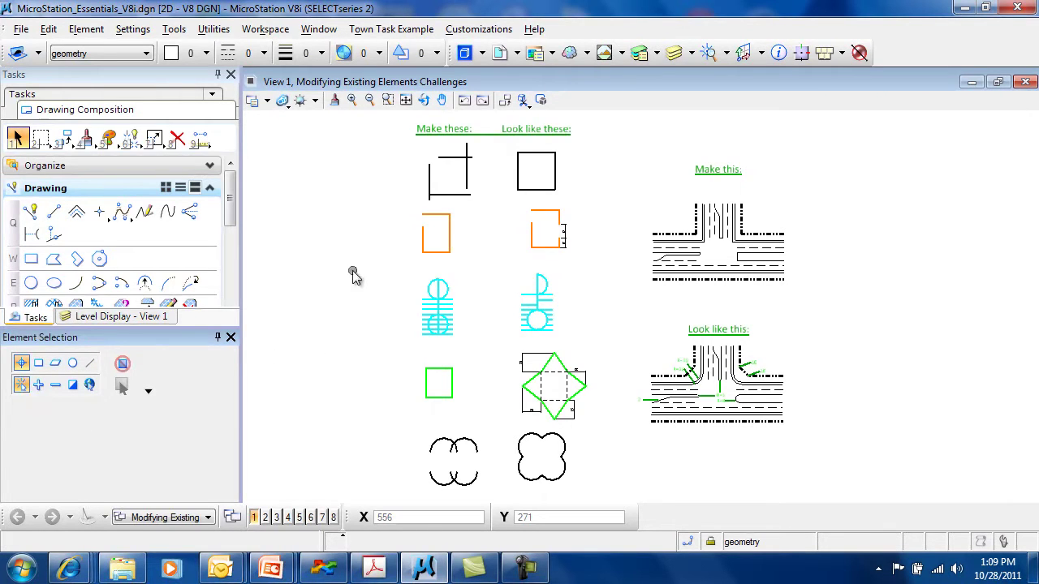
Zoom to the top corner shapes, select each corner and cross line in turn, then deselect.
scroll(463, 192, "up", 5)
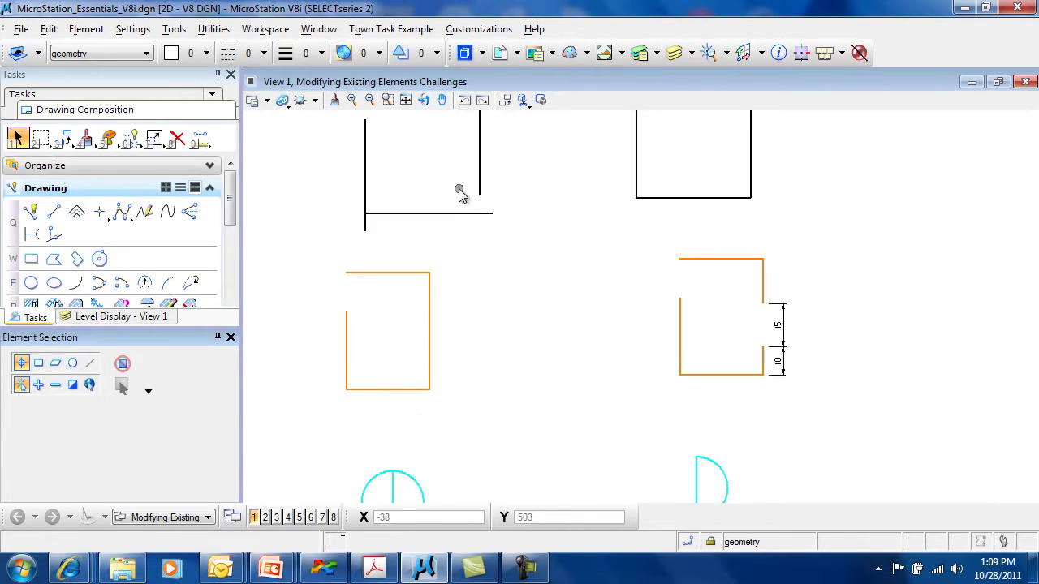
middle_click_drag(436, 168, 464, 255)
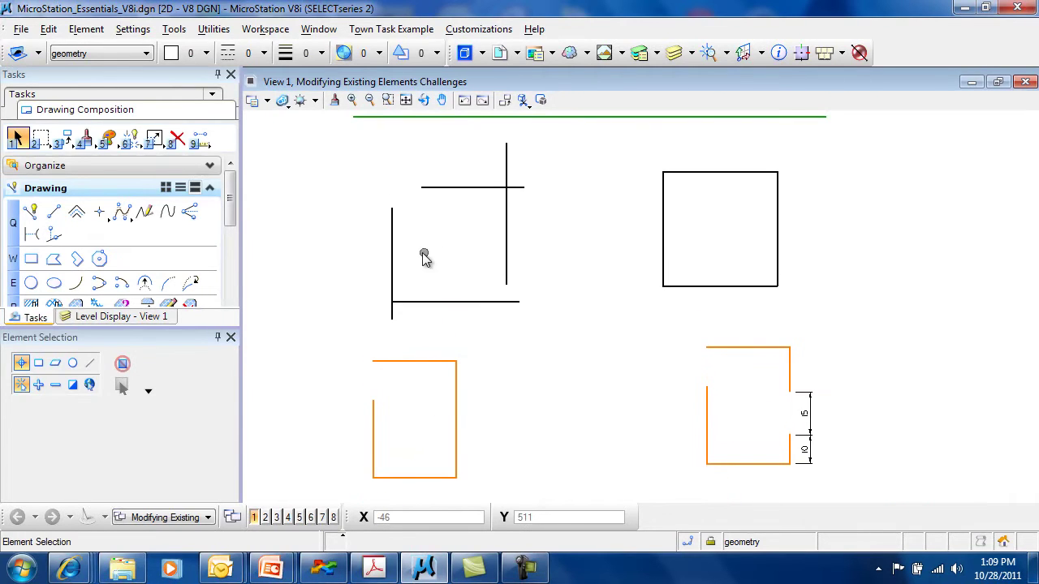
left_click(18, 138)
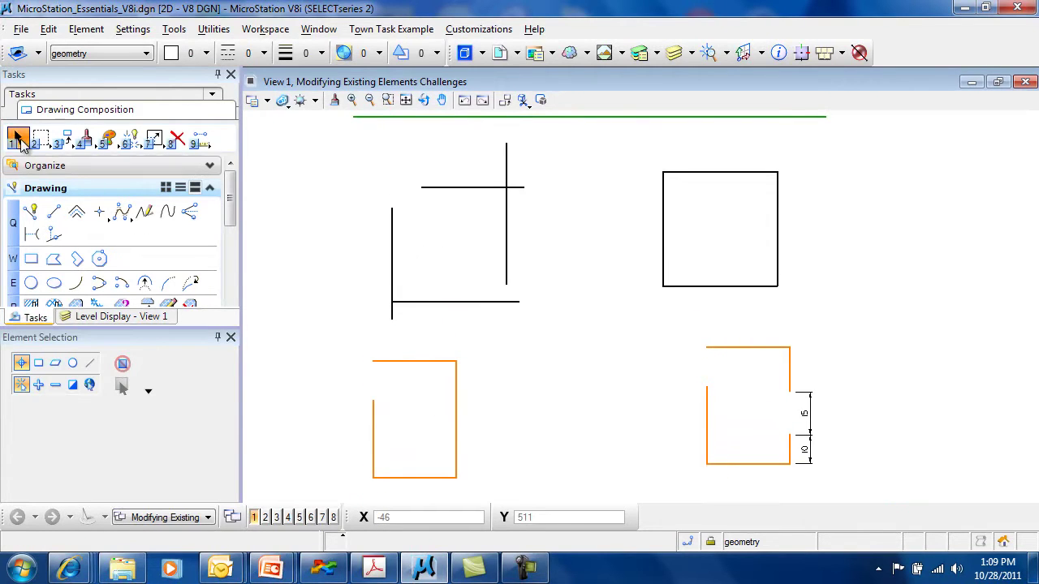
left_click(394, 254)
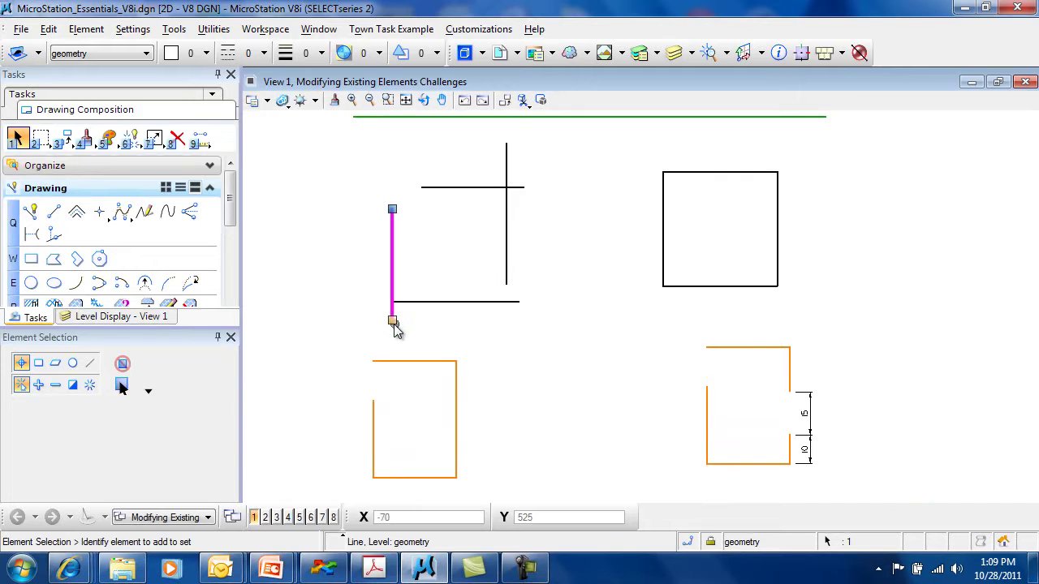
left_click(449, 305)
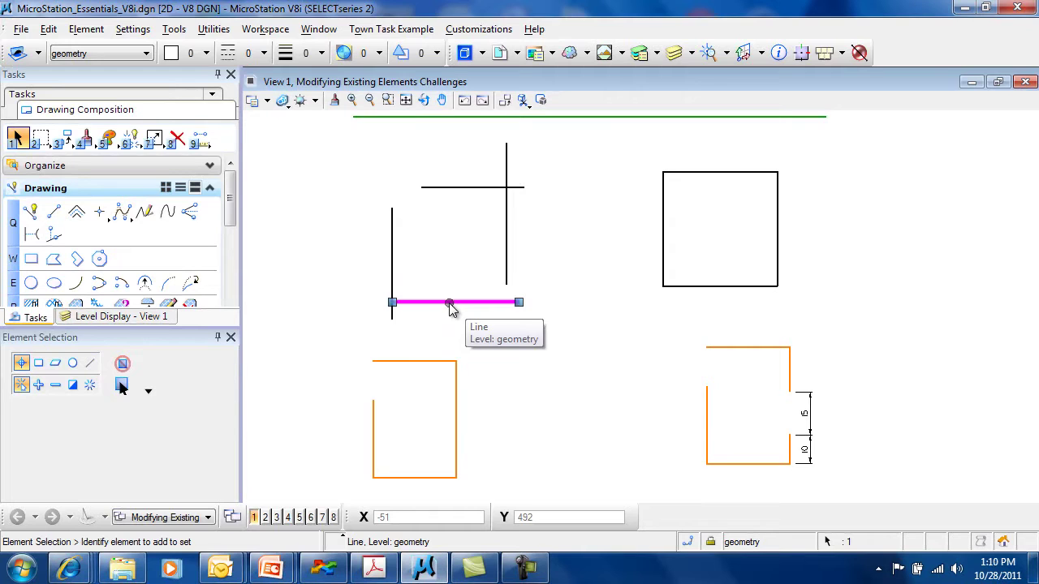
left_click(505, 228)
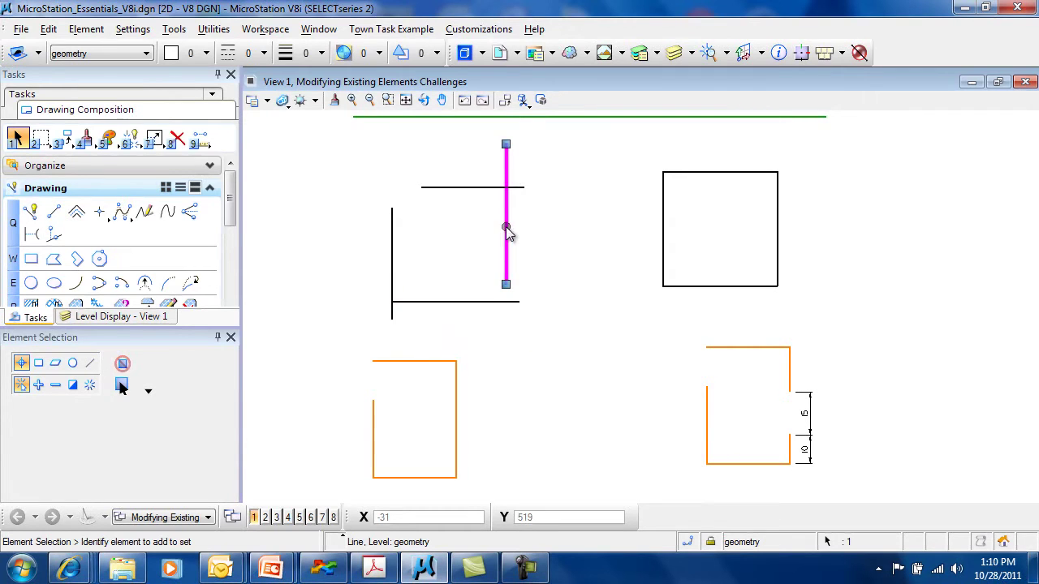
left_click(473, 192)
left_click(336, 274)
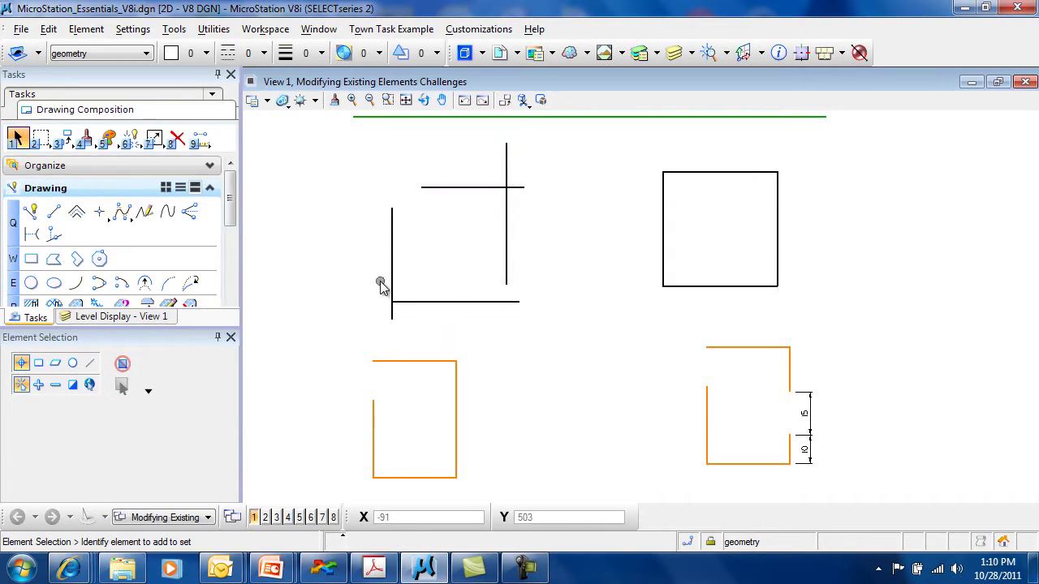
Box-select all four corner lines with the Block method, then clear them.
left_click(41, 364)
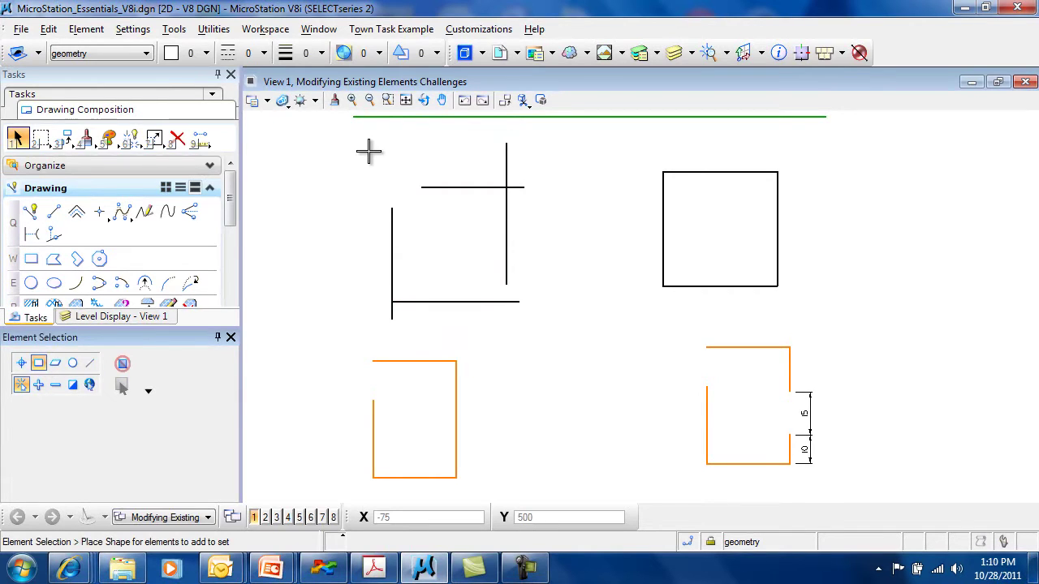
left_click_drag(359, 142, 547, 349)
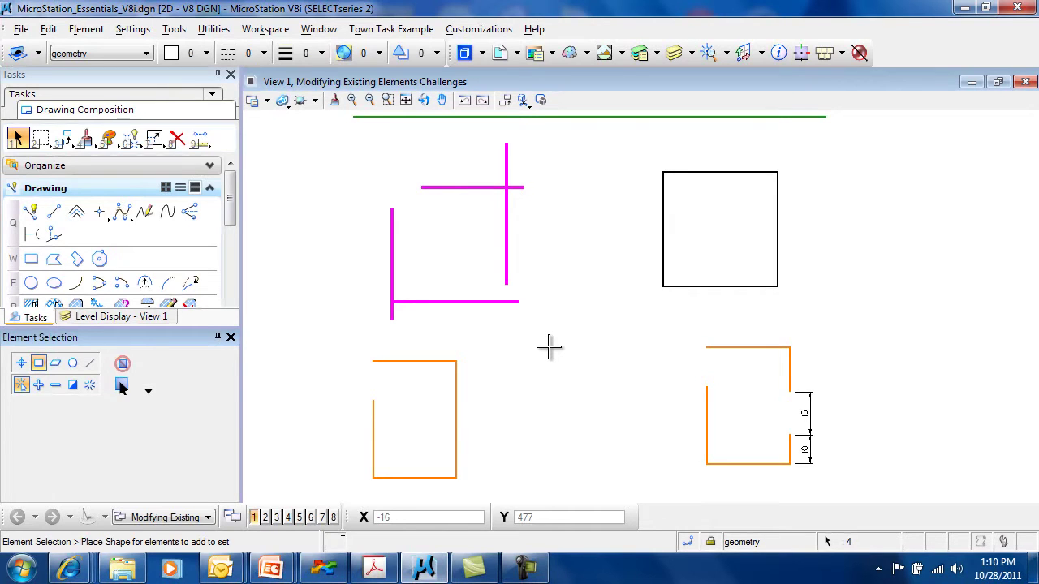
left_click(59, 362)
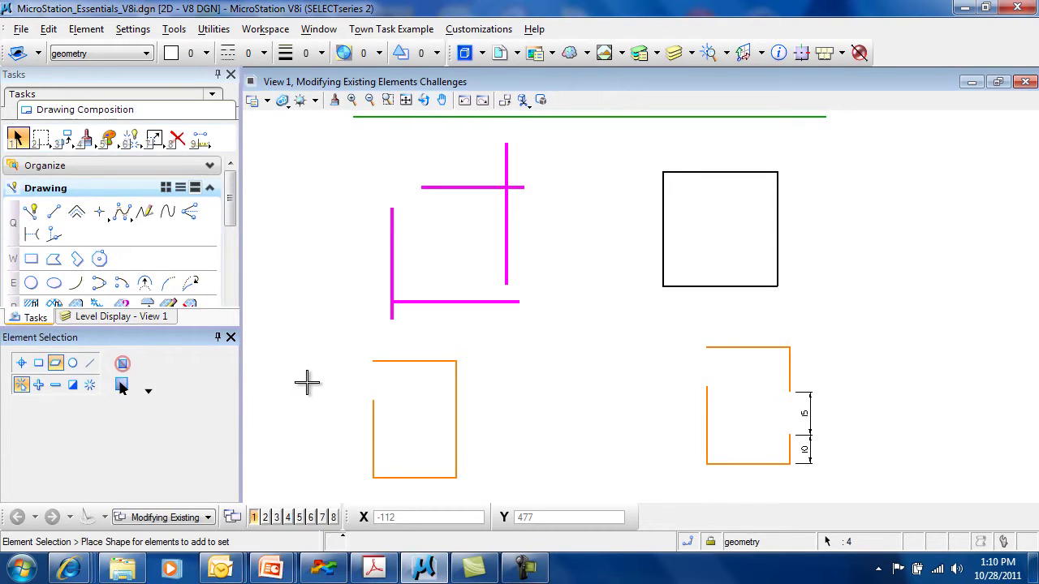
left_click(21, 363)
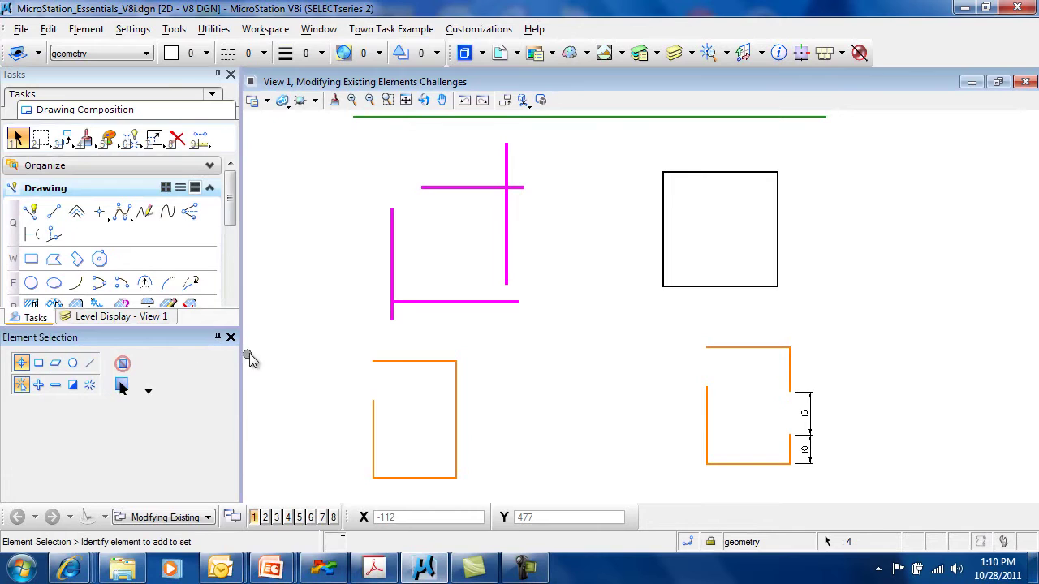
left_click(302, 321)
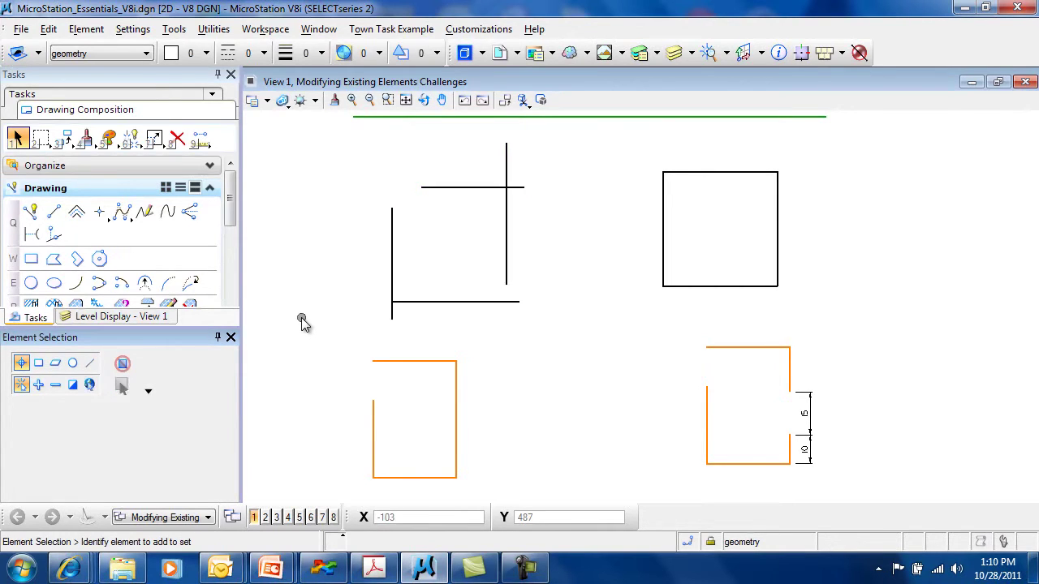
Draw a Shape-method polygon around the L-shaped pair to select just those two lines.
left_click(55, 363)
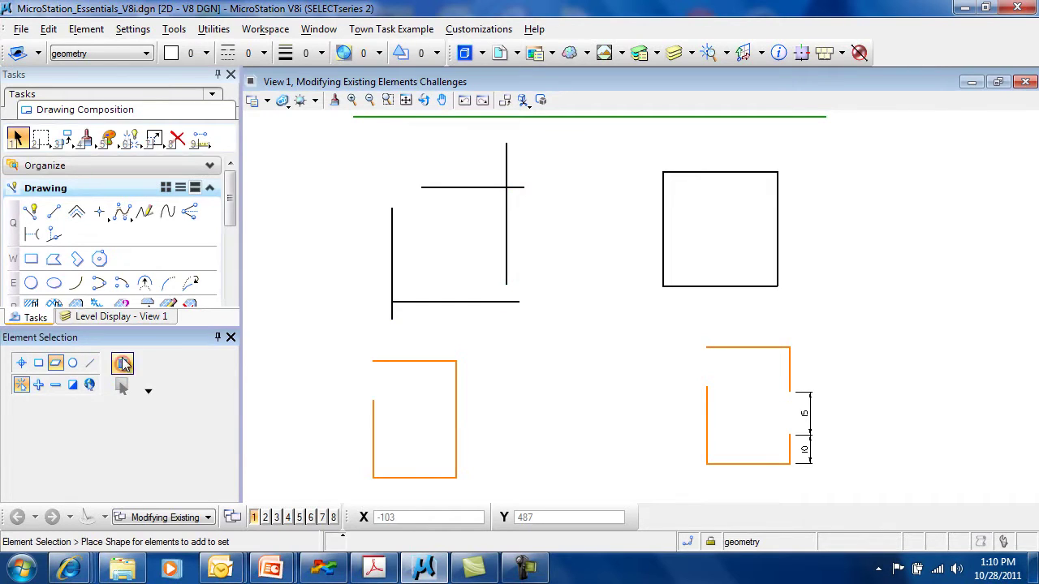
left_click(368, 193)
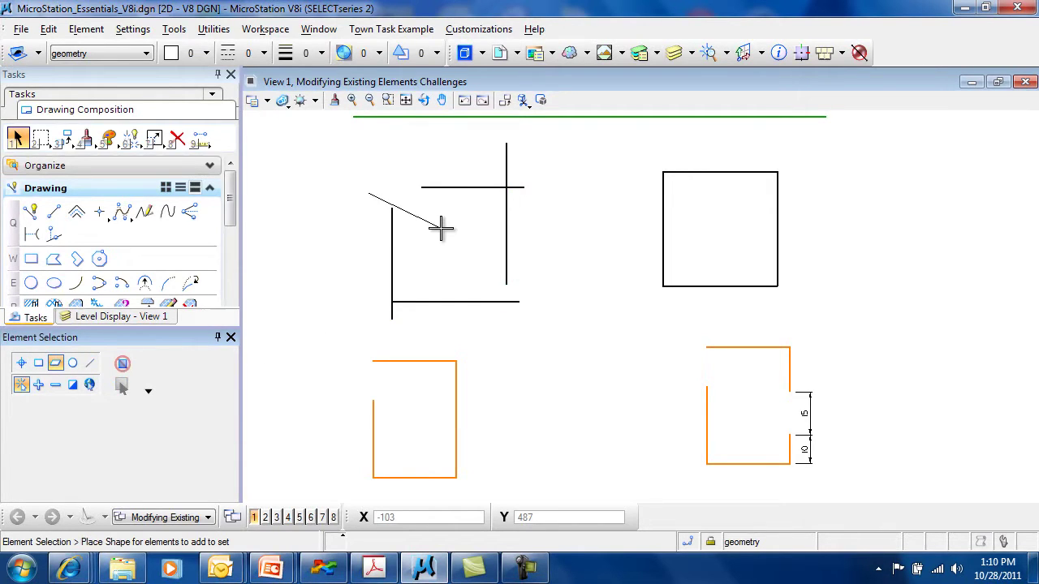
left_click(441, 228)
left_click(448, 277)
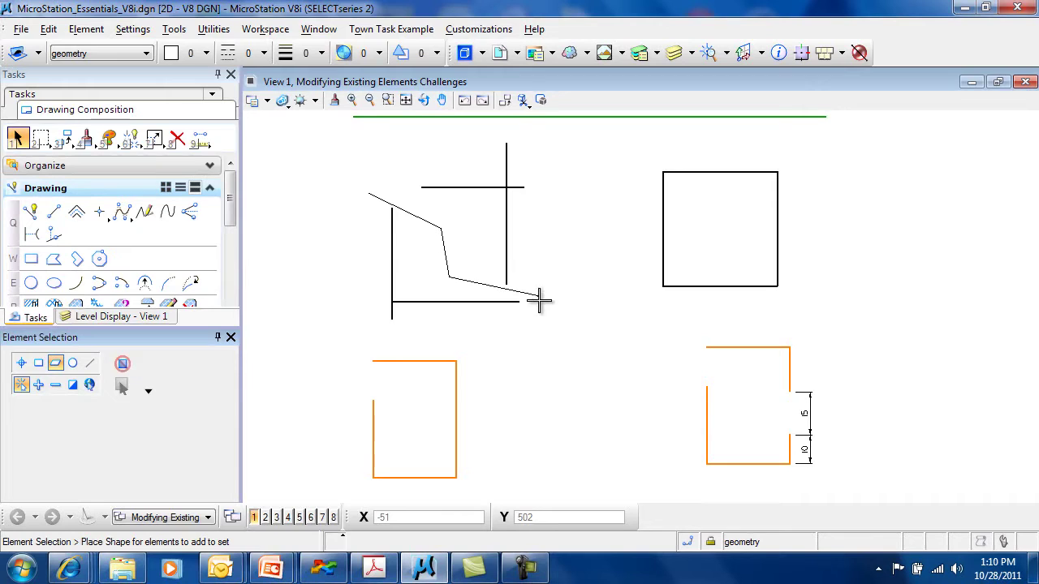
left_click(538, 297)
left_click(473, 329)
left_click(355, 336)
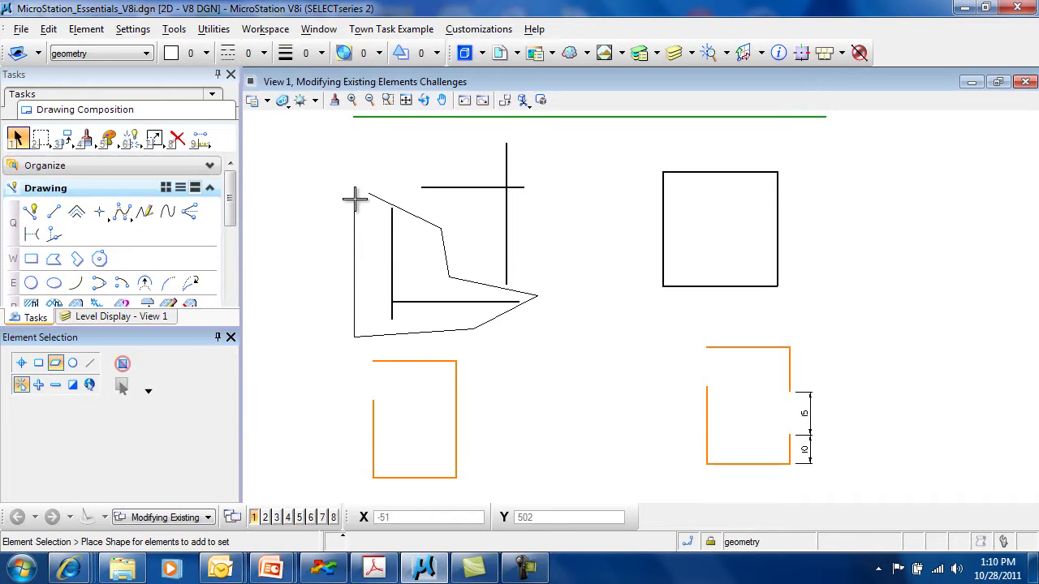
left_click(369, 195)
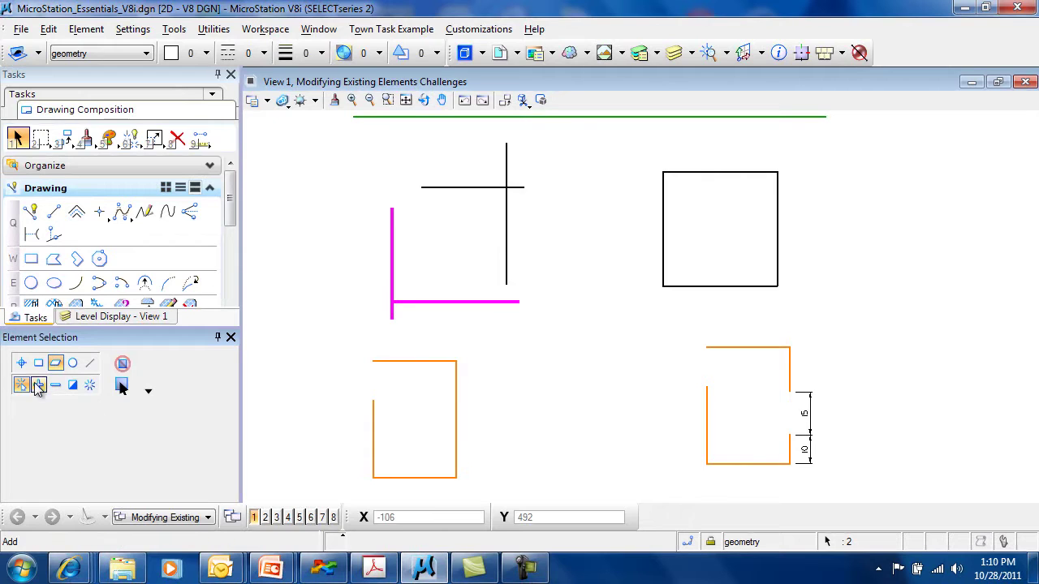
Clear the lines, then select the orange square with a Circle-method selection and clear it.
left_click(121, 387)
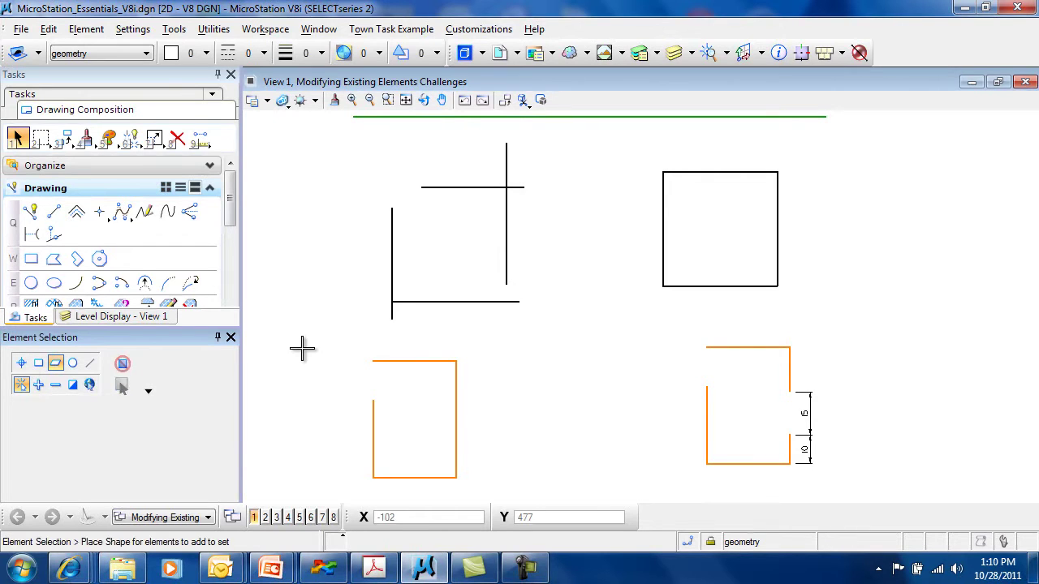
left_click(73, 365)
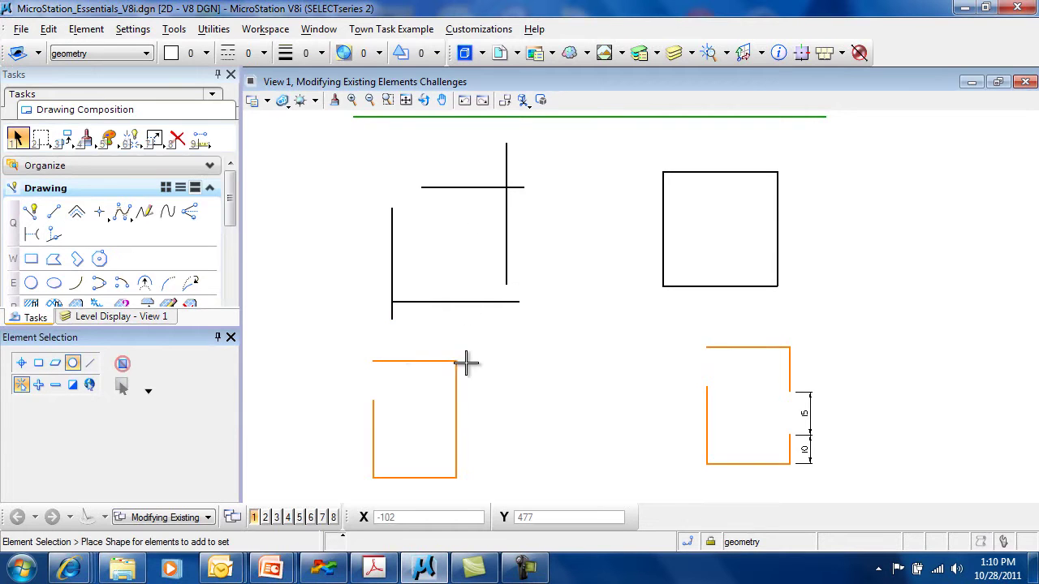
left_click(415, 417)
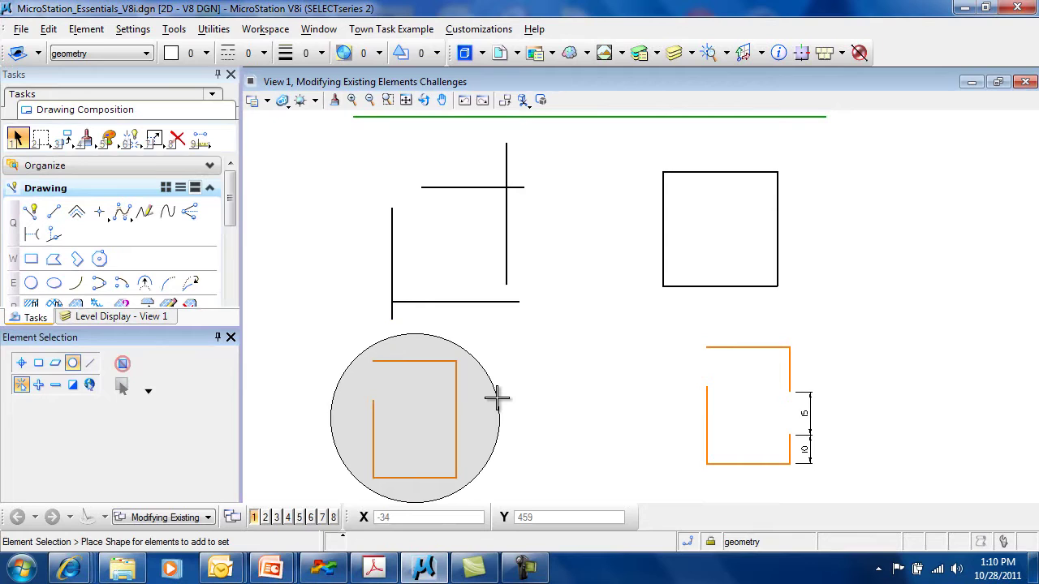
left_click(497, 397)
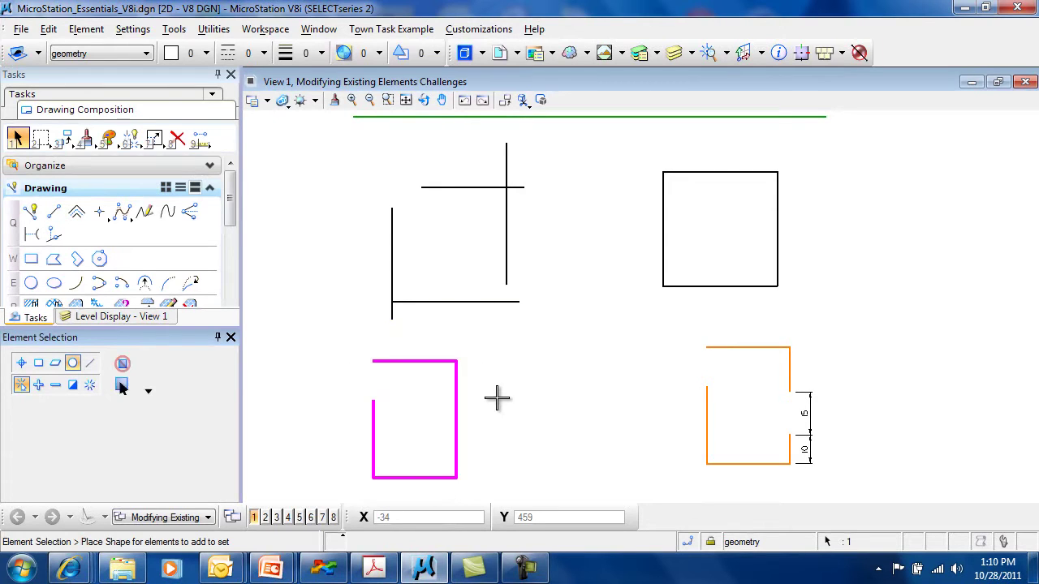
left_click(285, 366)
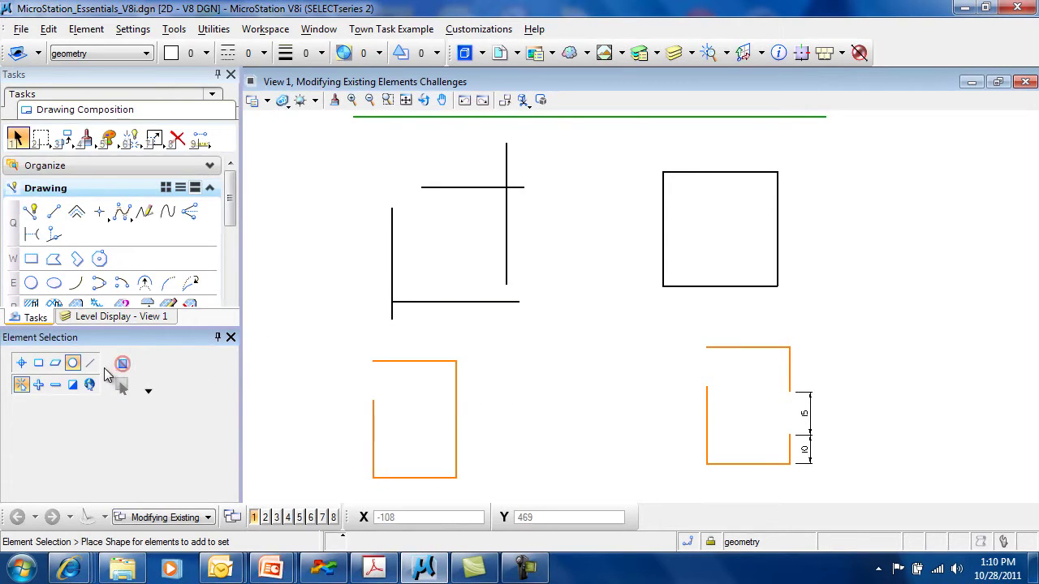
Draw a Line-method crossing line to select the three cross-and-L lines, then clear them.
left_click(90, 364)
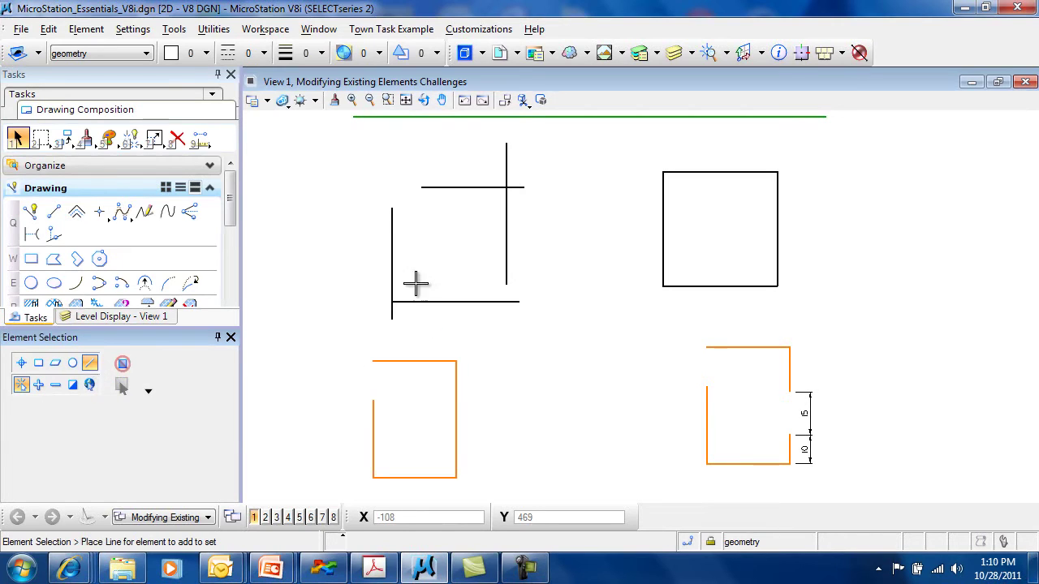
left_click(532, 159)
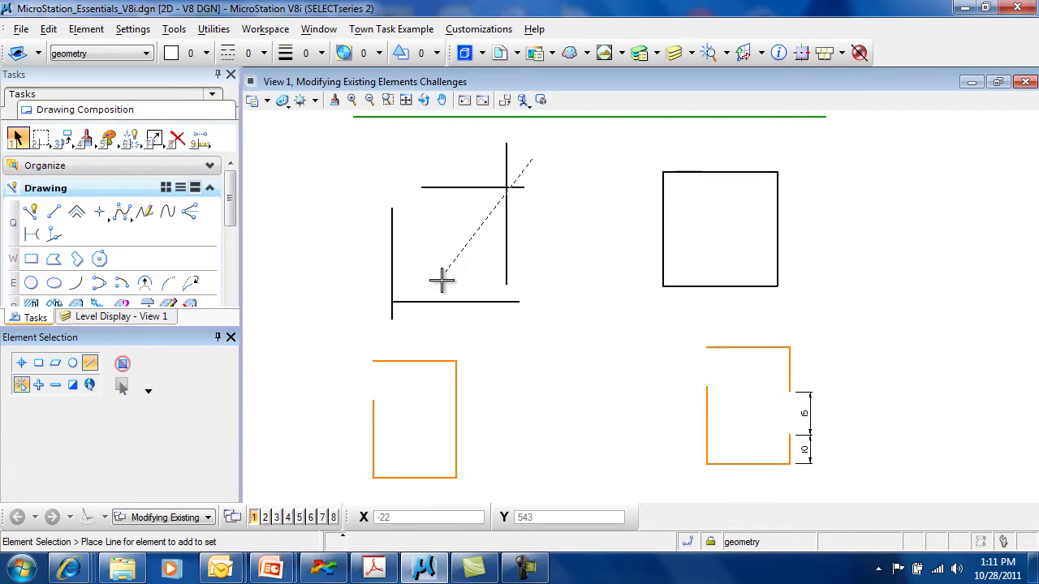
left_click(434, 323)
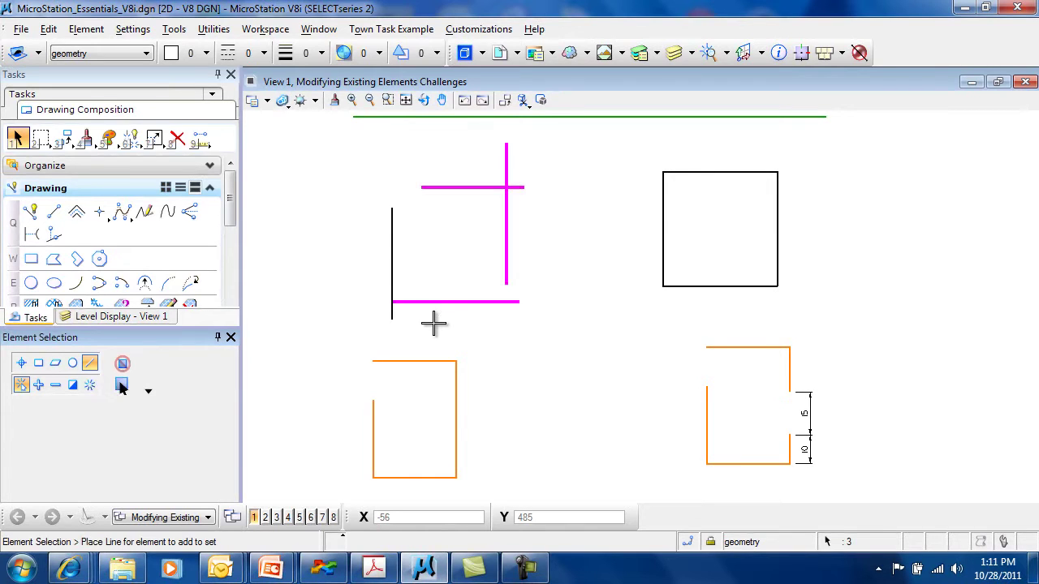
left_click(122, 387)
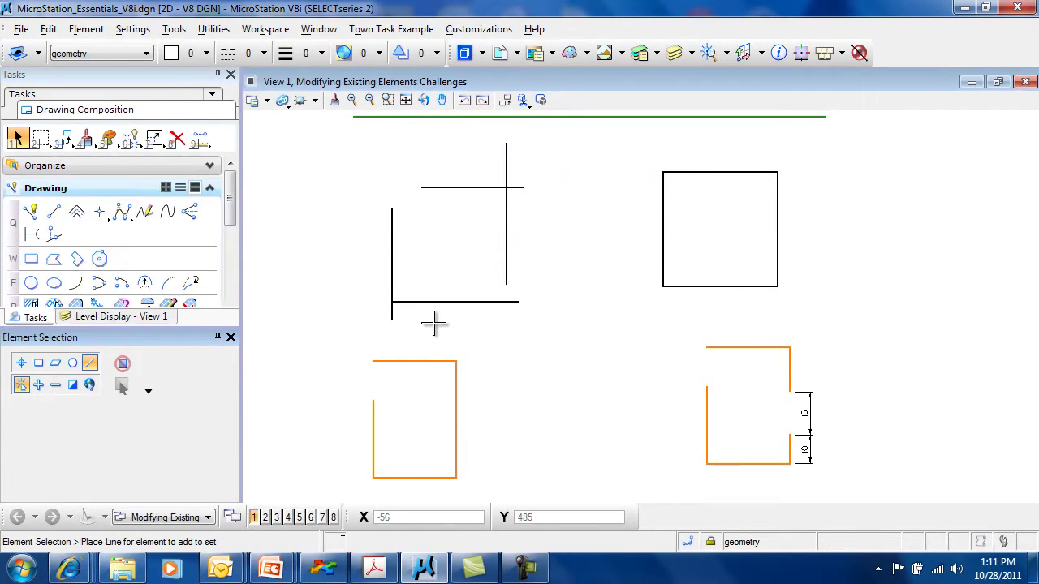
left_click(433, 323)
In Individual method with Add mode, select all four lines of the cross-and-L figure.
left_click(21, 363)
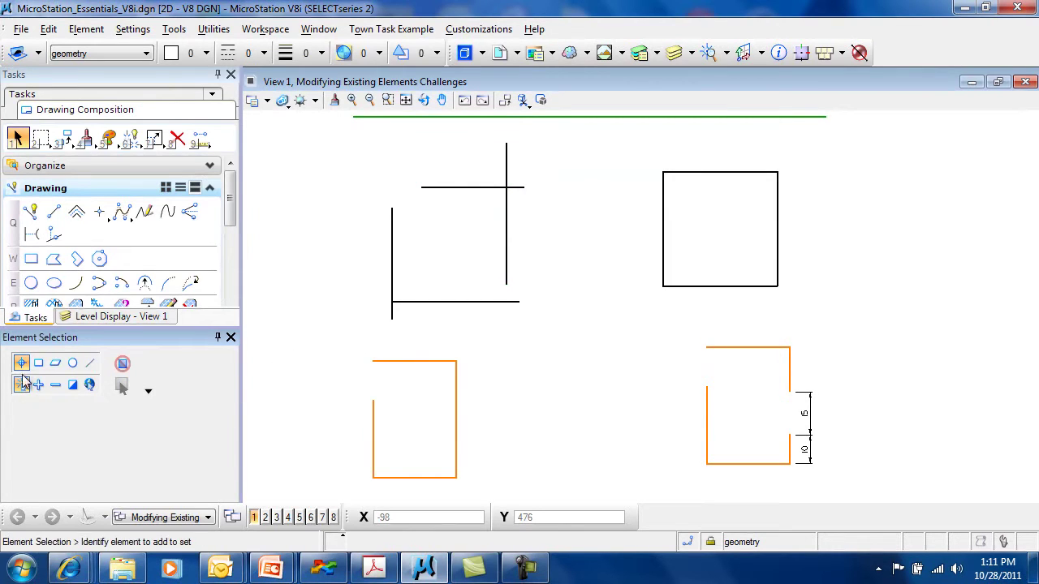
left_click(40, 386)
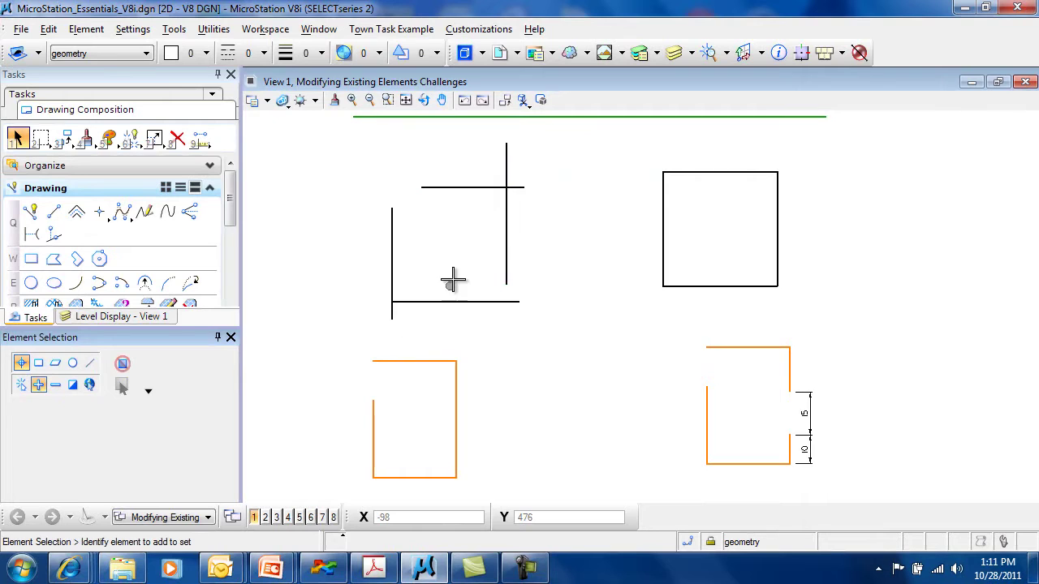
left_click(391, 259)
left_click(440, 302)
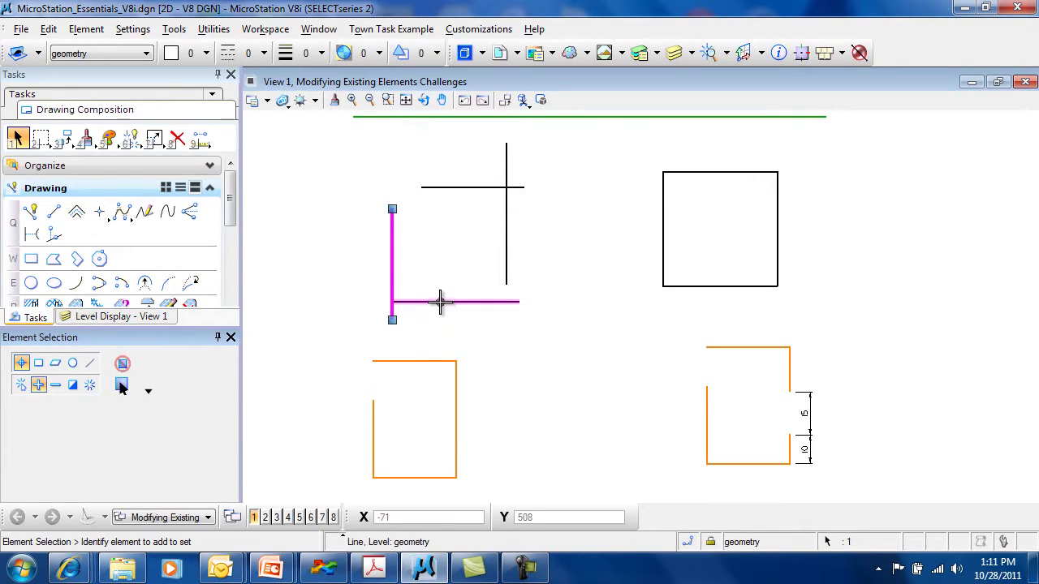
left_click(507, 256)
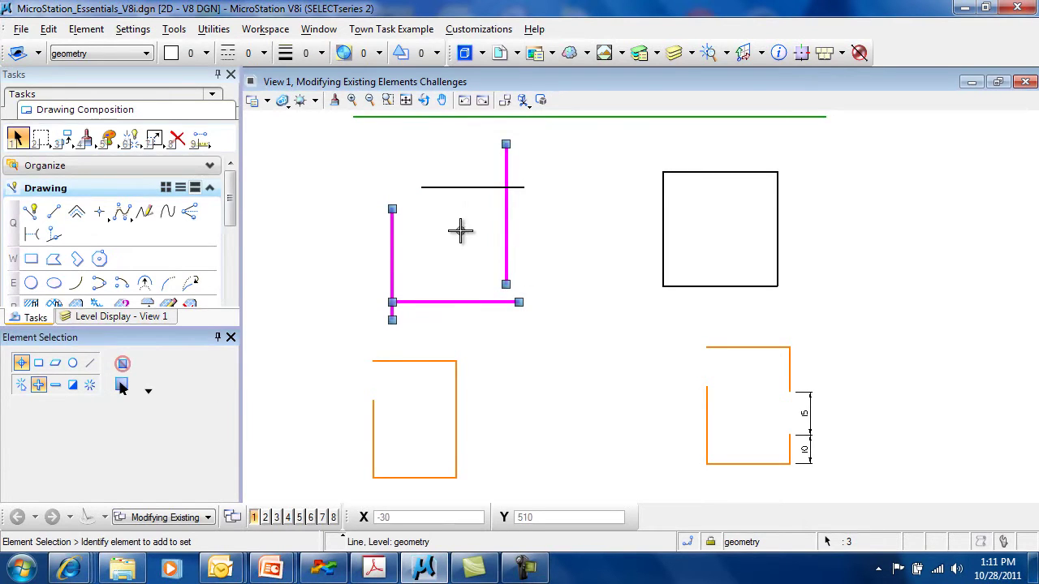
left_click(464, 187)
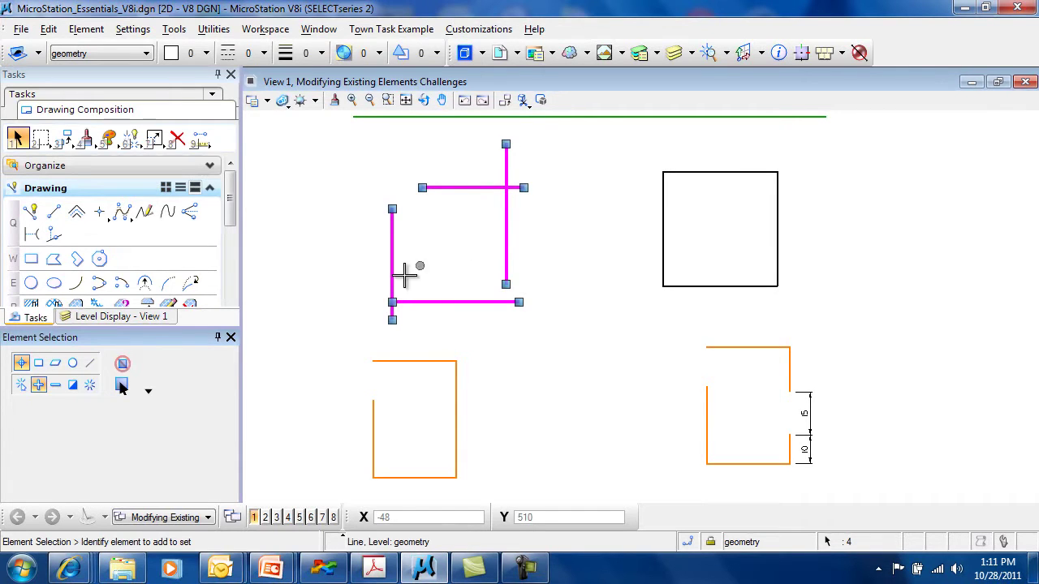
Subtract the top and bottom horizontal lines, leaving only the two verticals selected.
left_click(55, 386)
left_click(476, 187)
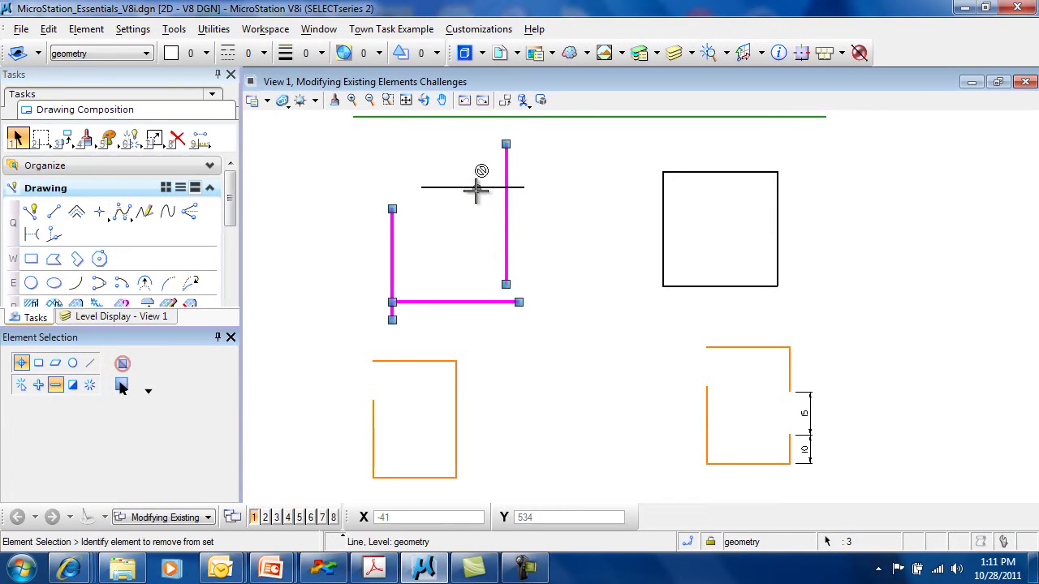
left_click(459, 301)
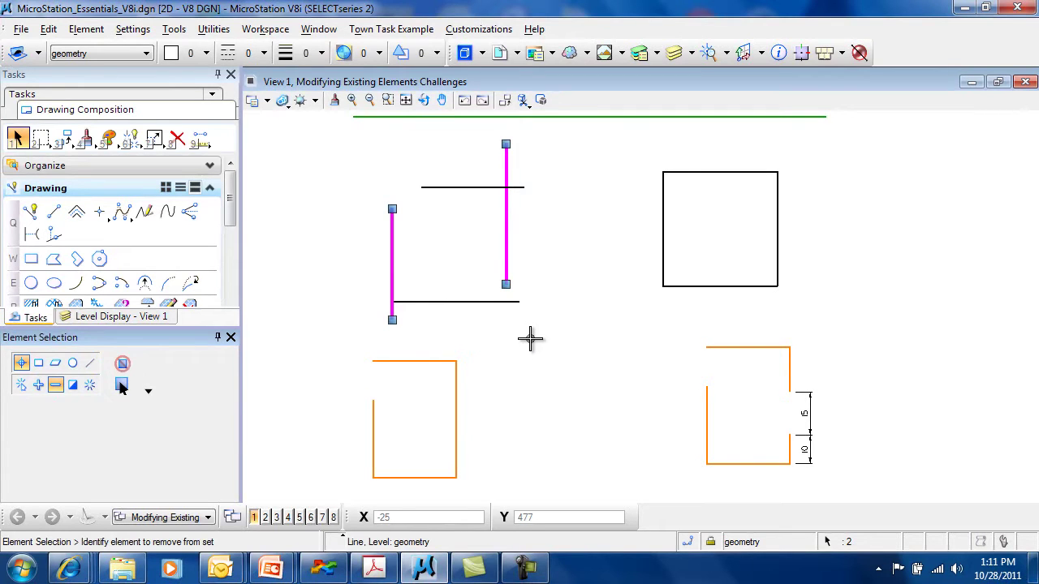
scroll(526, 347, "down", 2)
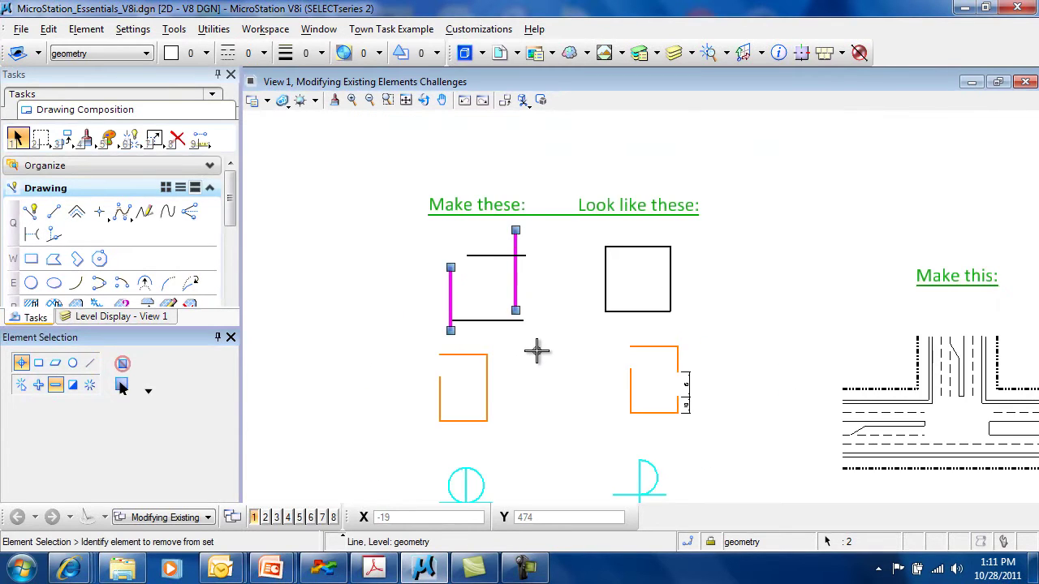
middle_click_drag(535, 352, 492, 297)
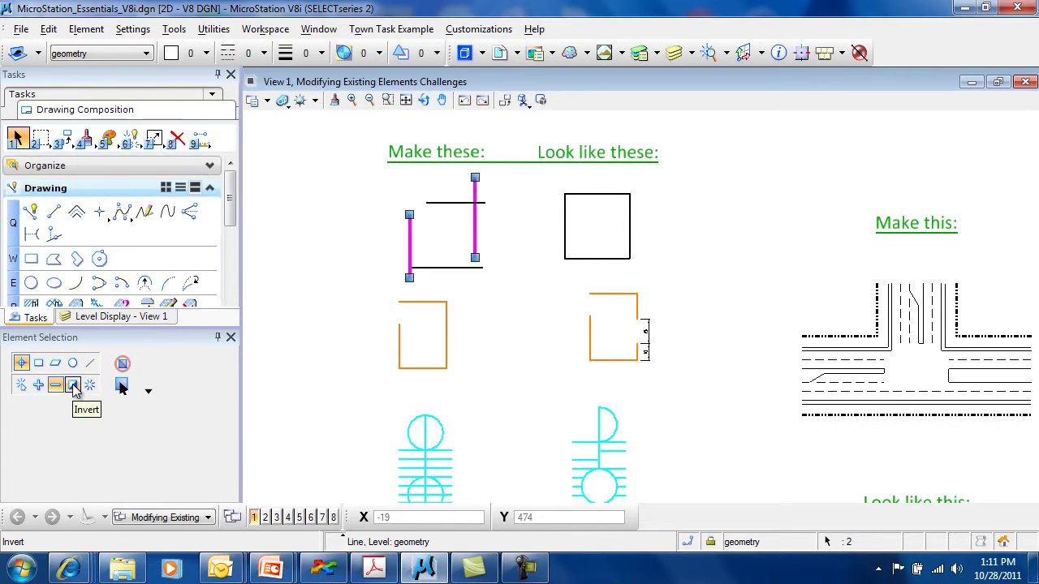
left_click(73, 385)
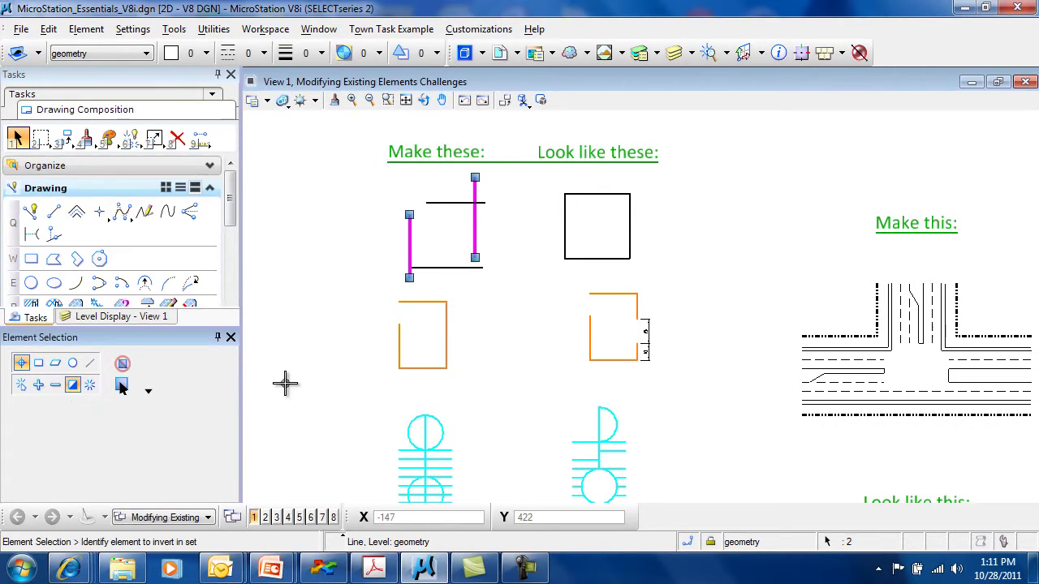
Toggle lines in Invert mode and box-invert until only the top horizontal and right vertical lines remain selected.
left_click(446, 268)
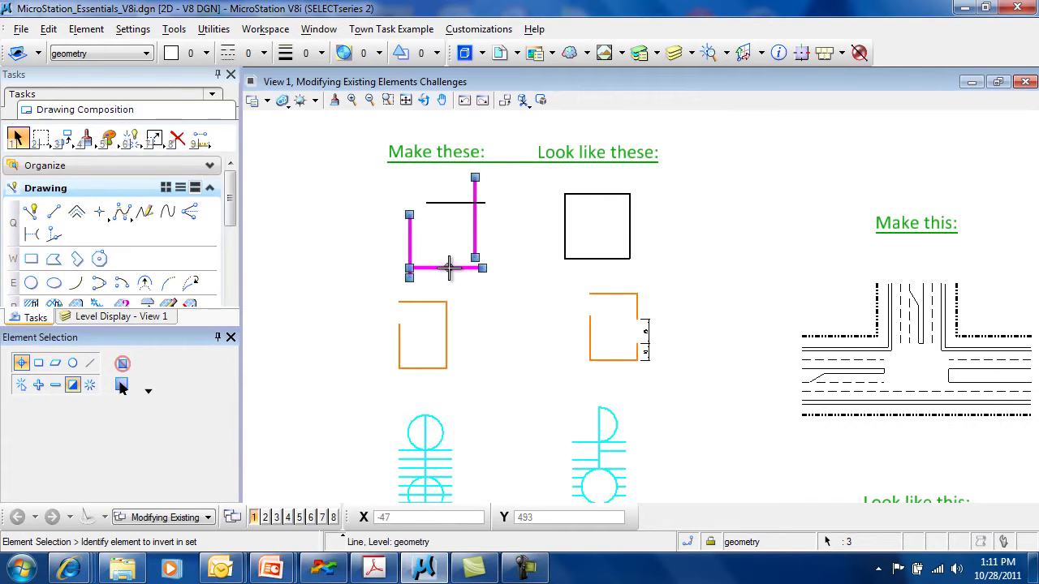
left_click(475, 225)
left_click(410, 237)
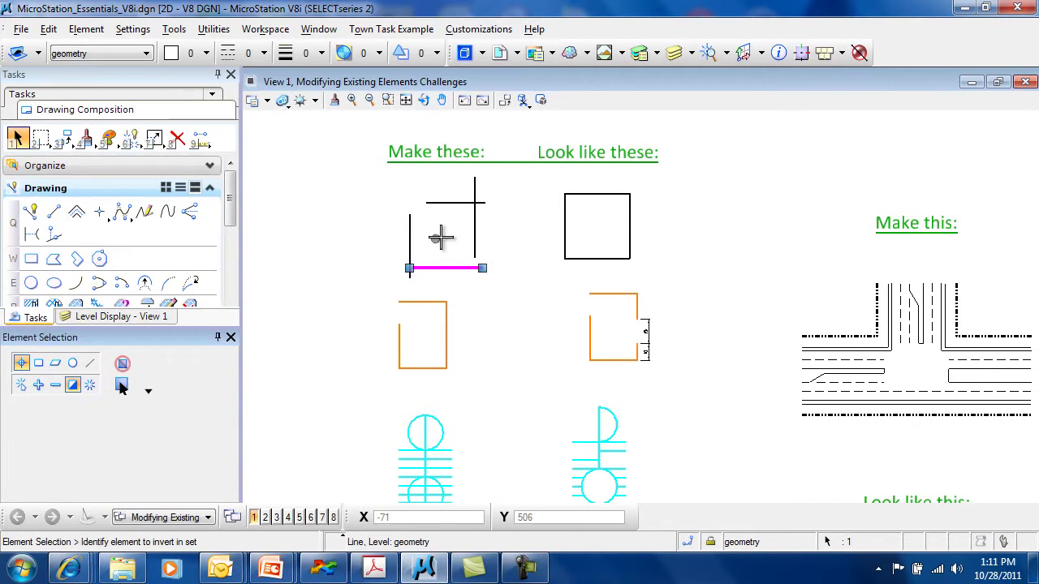
left_click(453, 202)
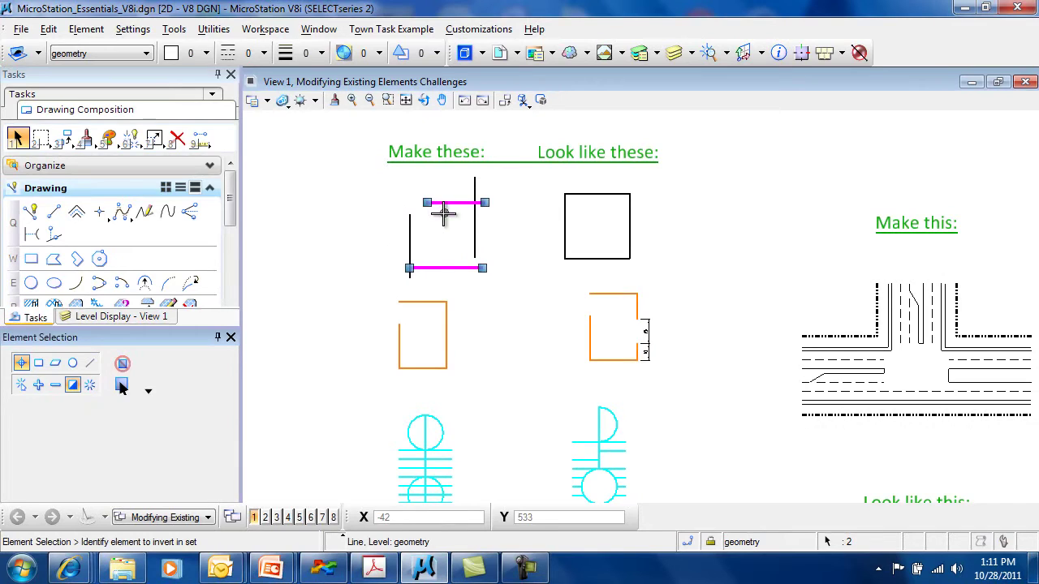
left_click(442, 268)
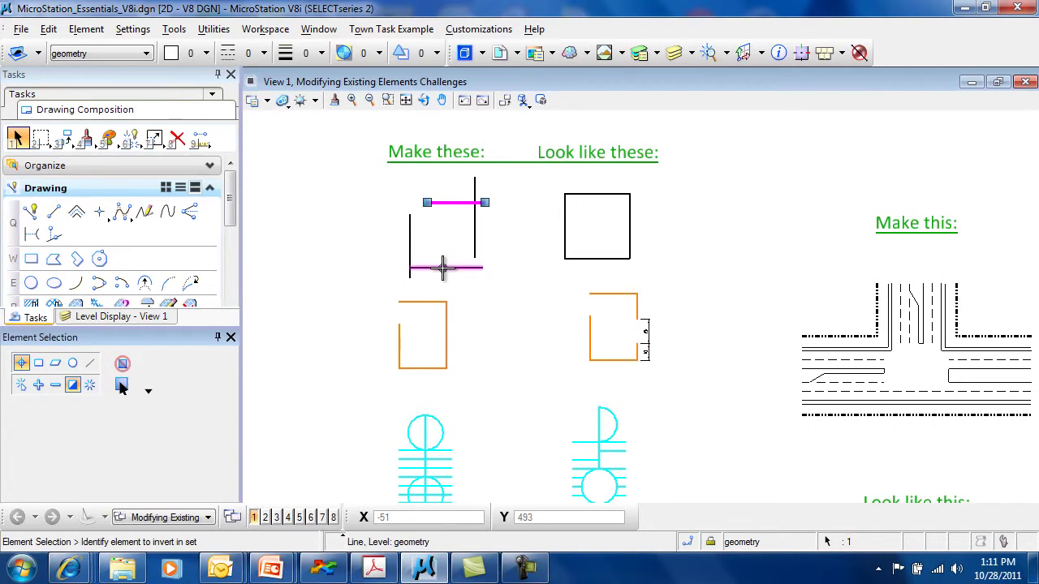
left_click(475, 225)
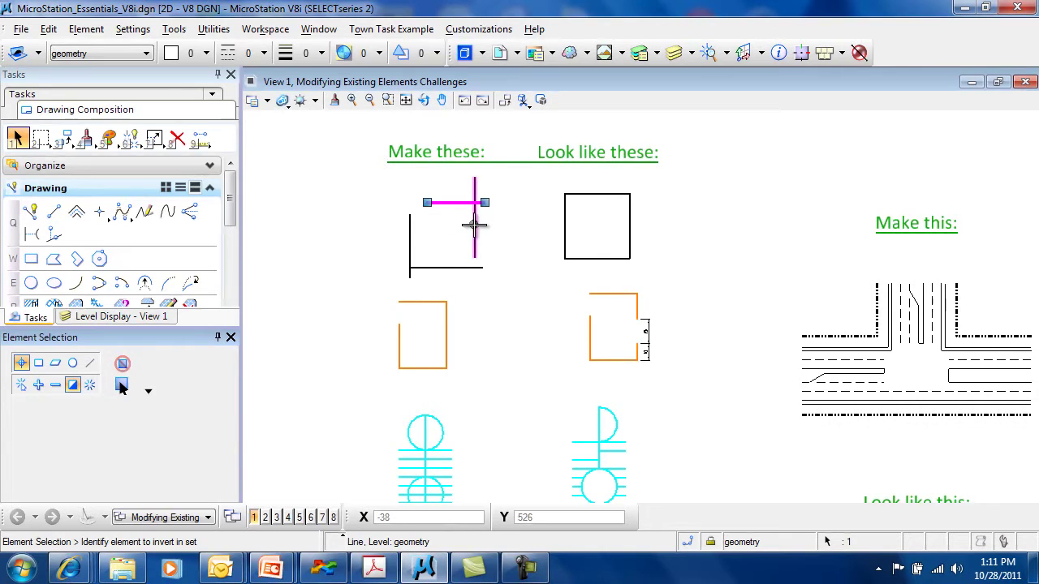
left_click(474, 226)
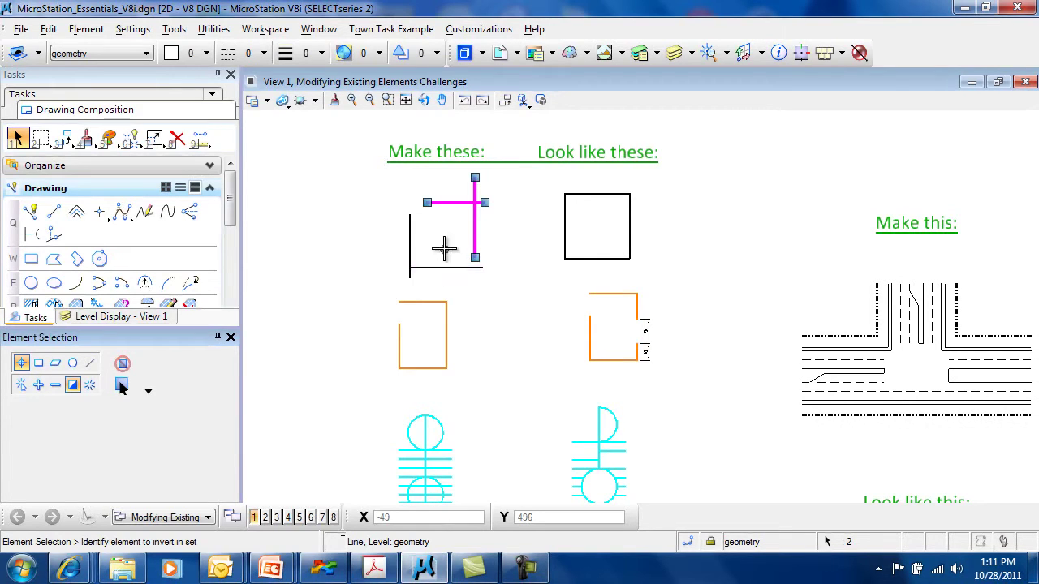
left_click(39, 363)
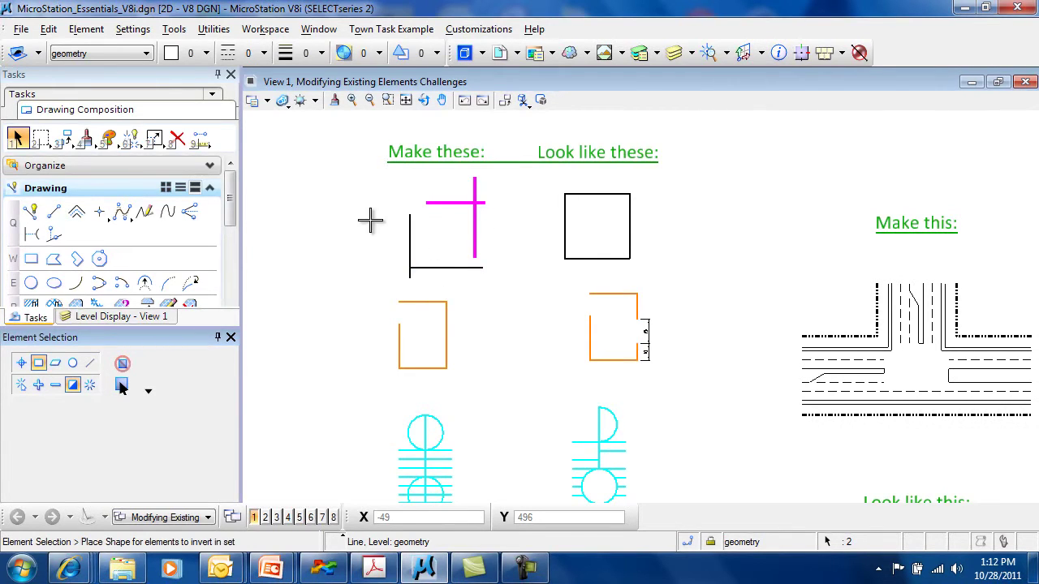
mouse_move(375, 173)
left_mouse_down()
mouse_move(500, 268)
mouse_move(507, 290)
mouse_move(370, 174)
left_mouse_up()
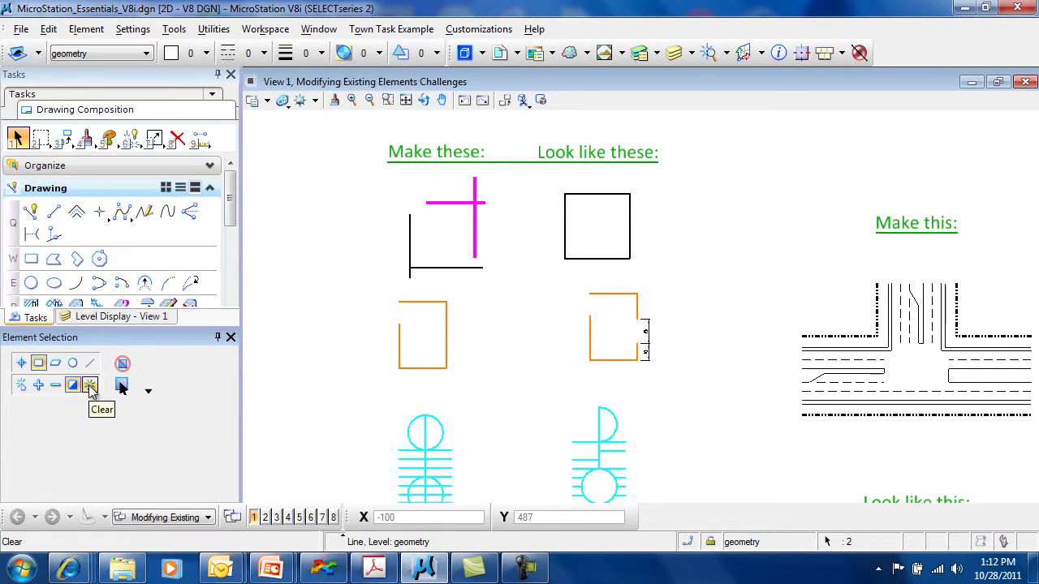
Clear the cross's lines, use Select All on the whole drawing, then clear again.
left_click(90, 386)
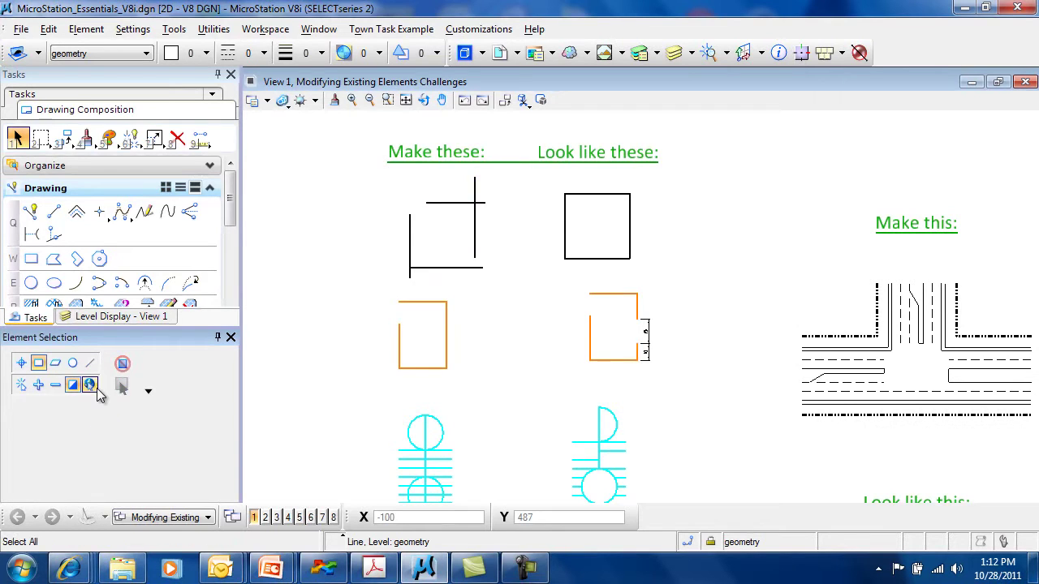
left_click(90, 387)
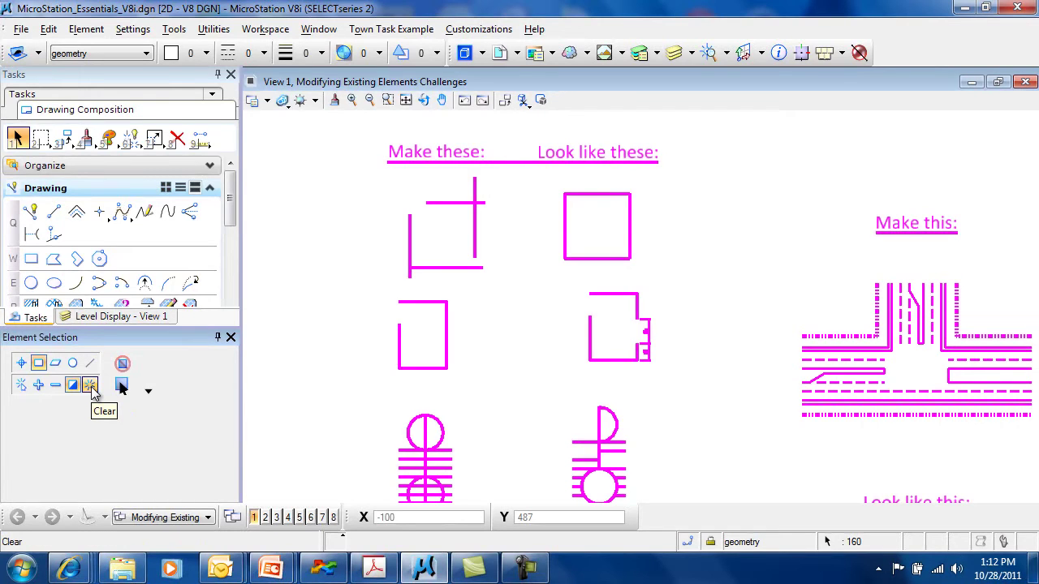
left_click(90, 387)
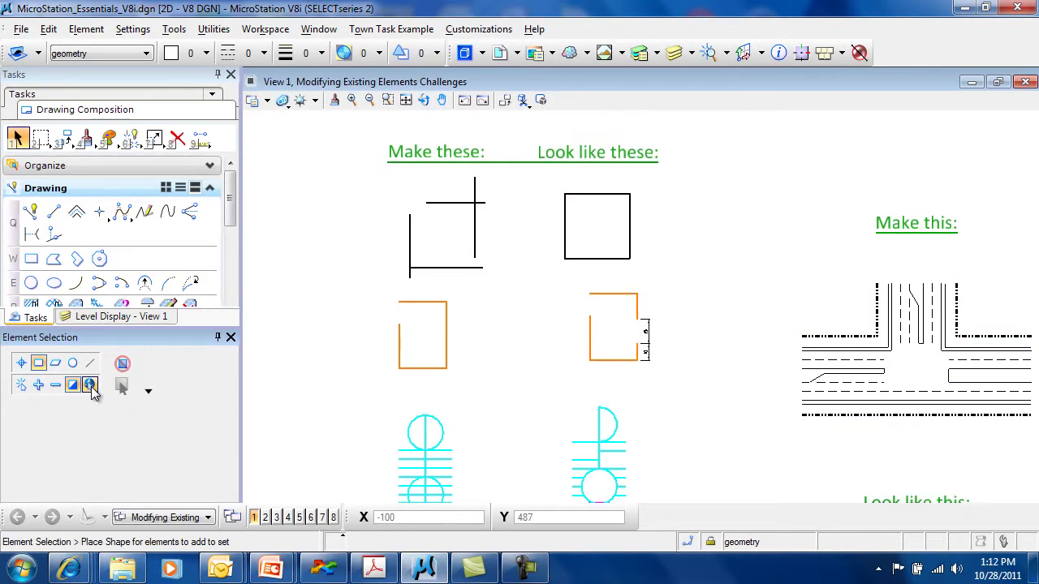
In New mode, box the left figure to select its lines, then deselect them.
left_click(22, 385)
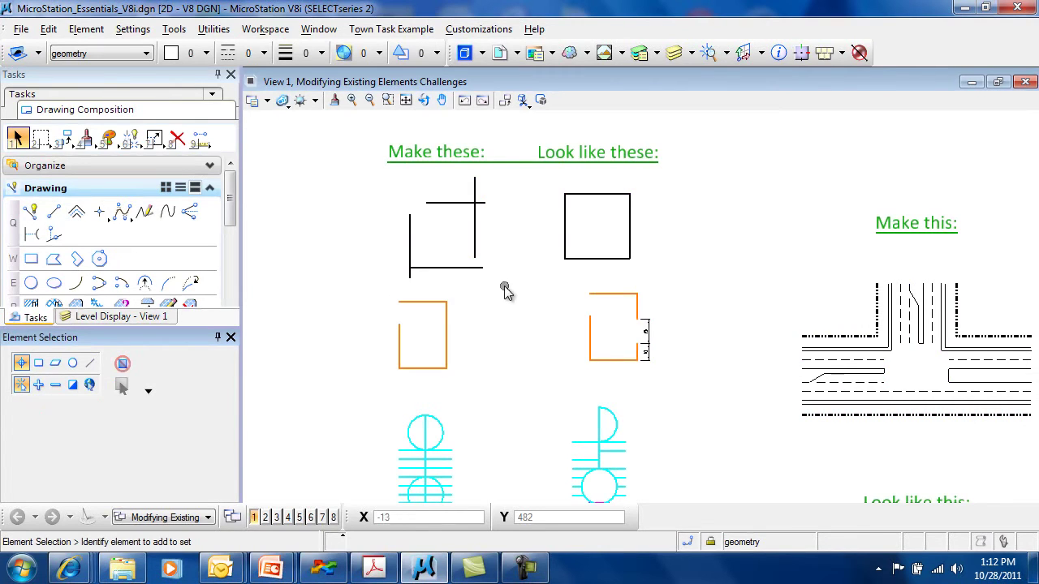
left_click_drag(368, 197, 494, 294)
scroll(447, 233, "up", 2)
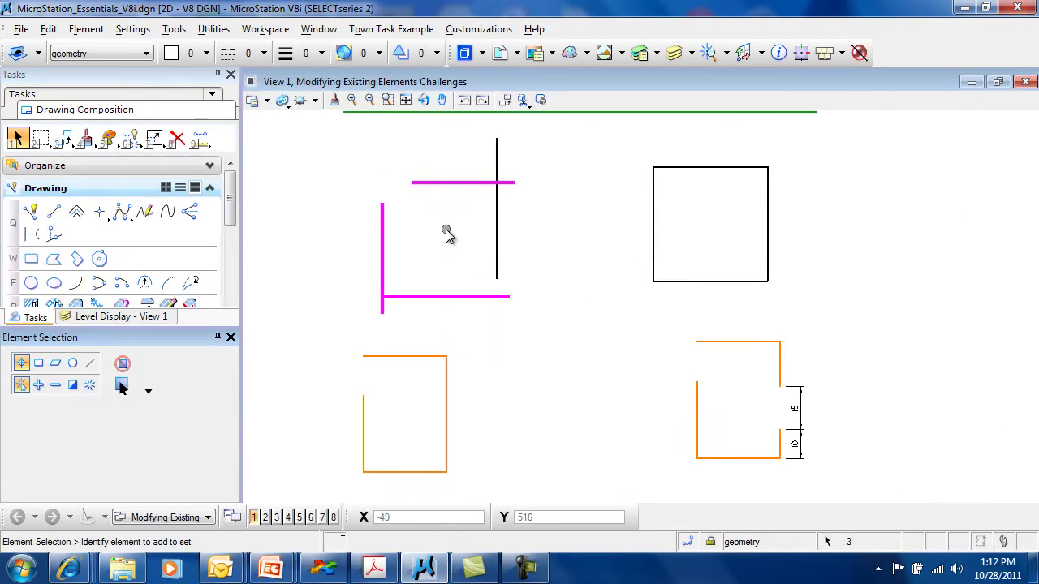
left_click(339, 261)
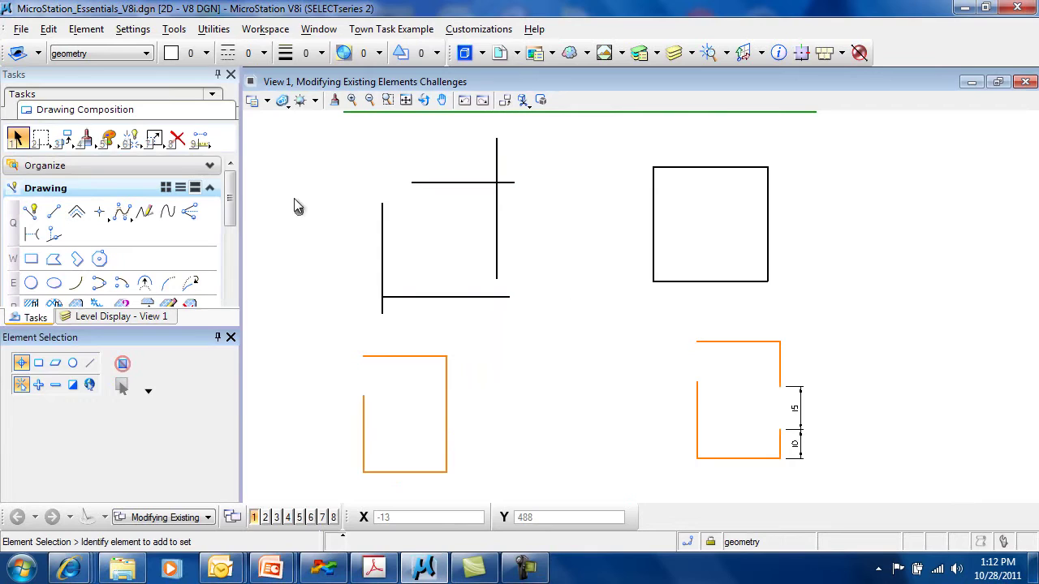
Box-select the cross-and-L lines, including a leftward crossing box capturing all four, and clear each time.
left_click_drag(319, 138, 472, 337)
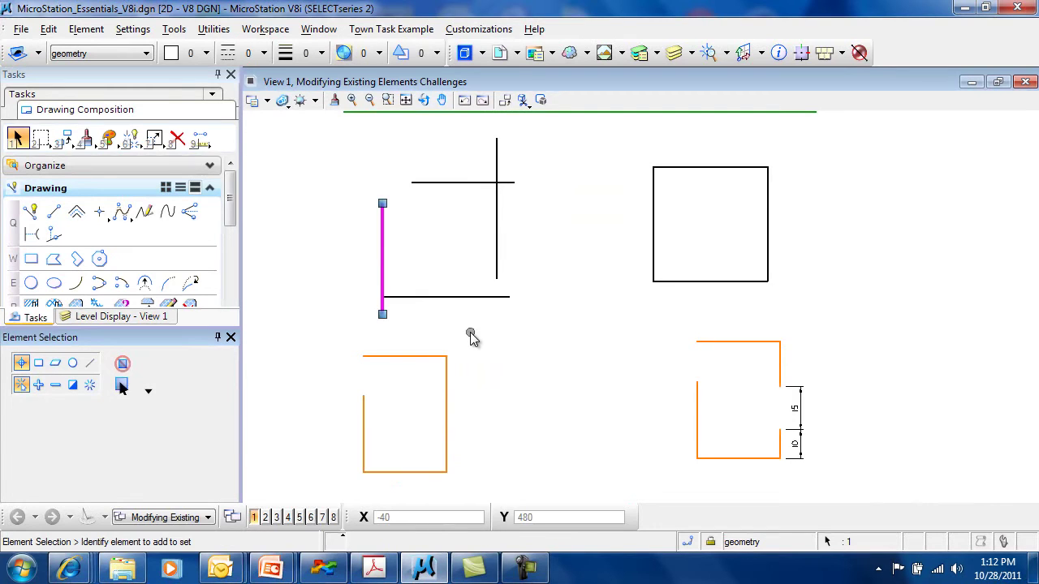
left_click(472, 336)
left_click_drag(571, 319, 352, 182)
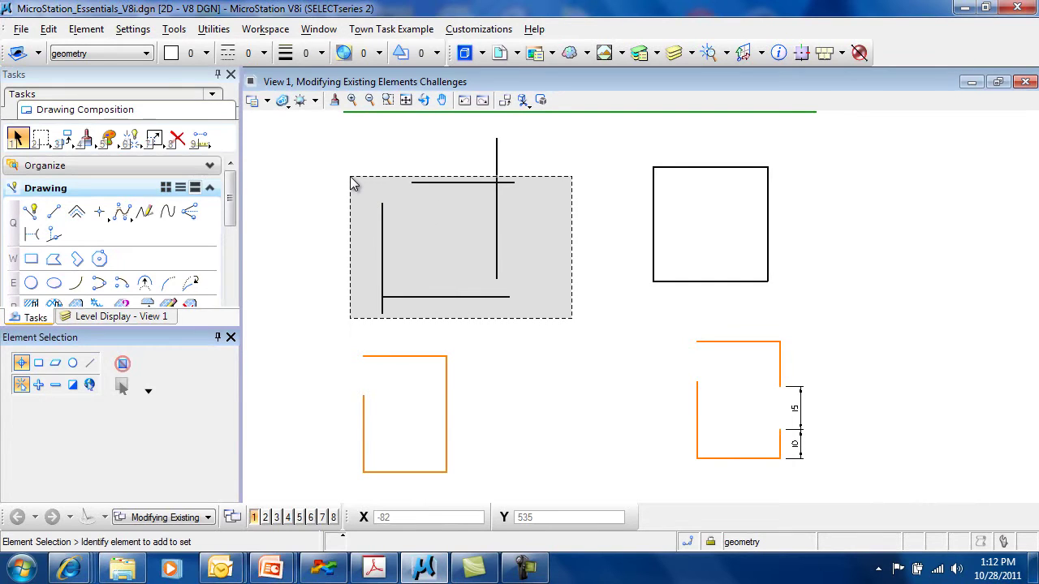
left_click_drag(353, 183, 352, 182)
left_click(353, 182)
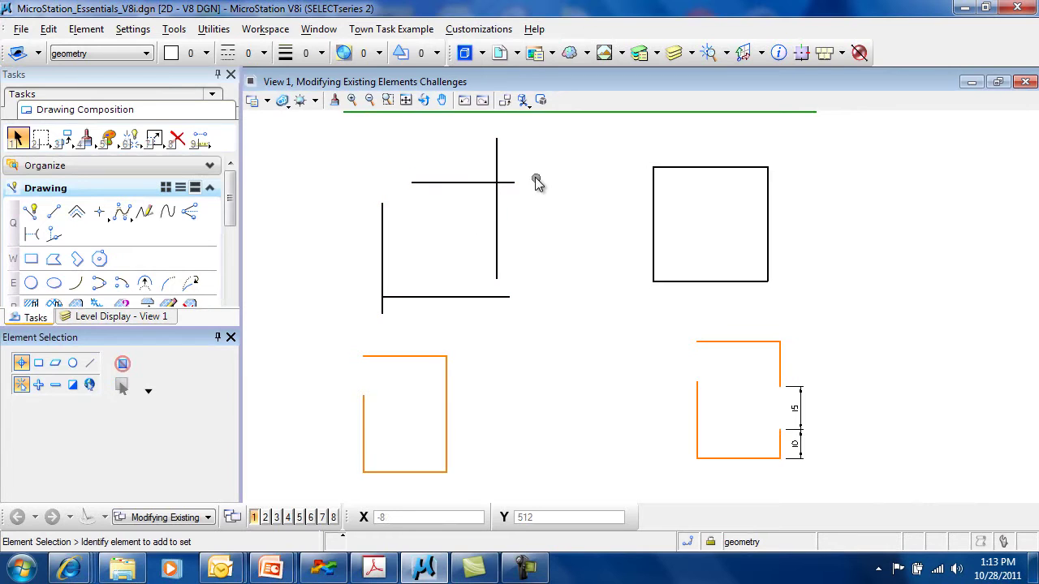
left_click_drag(533, 168, 364, 305)
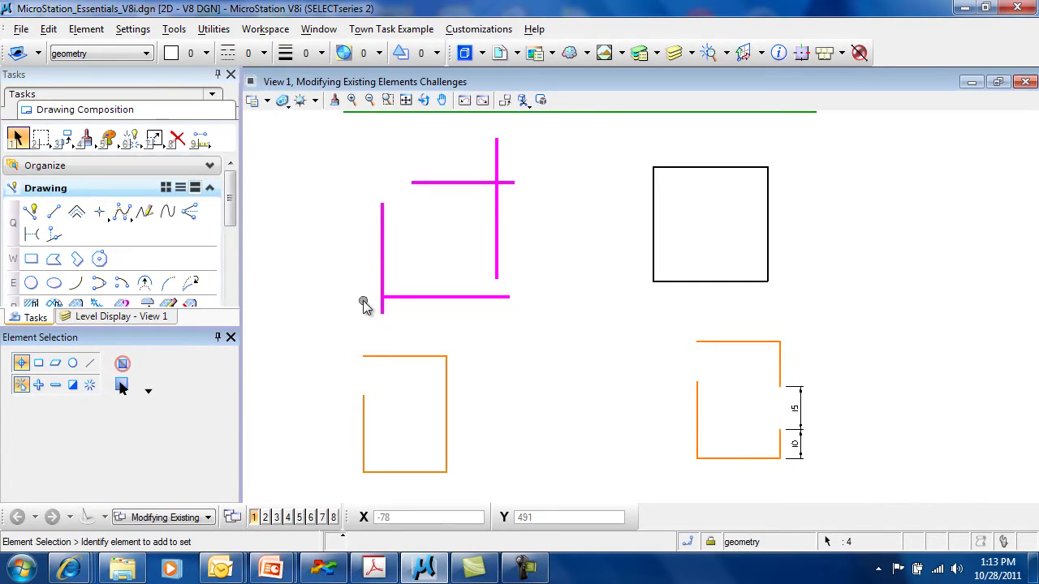
left_click(344, 305)
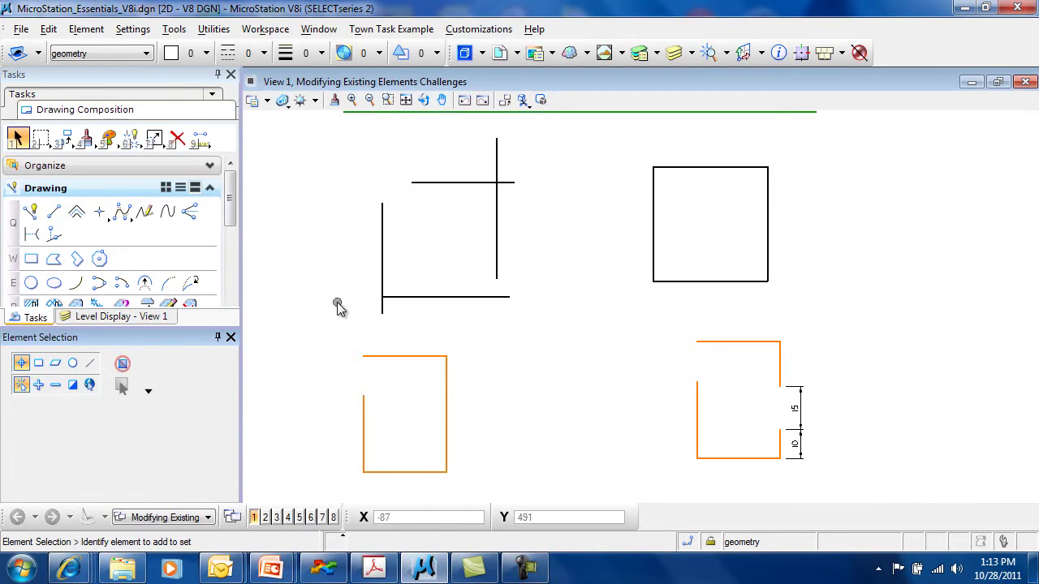
left_click(383, 246)
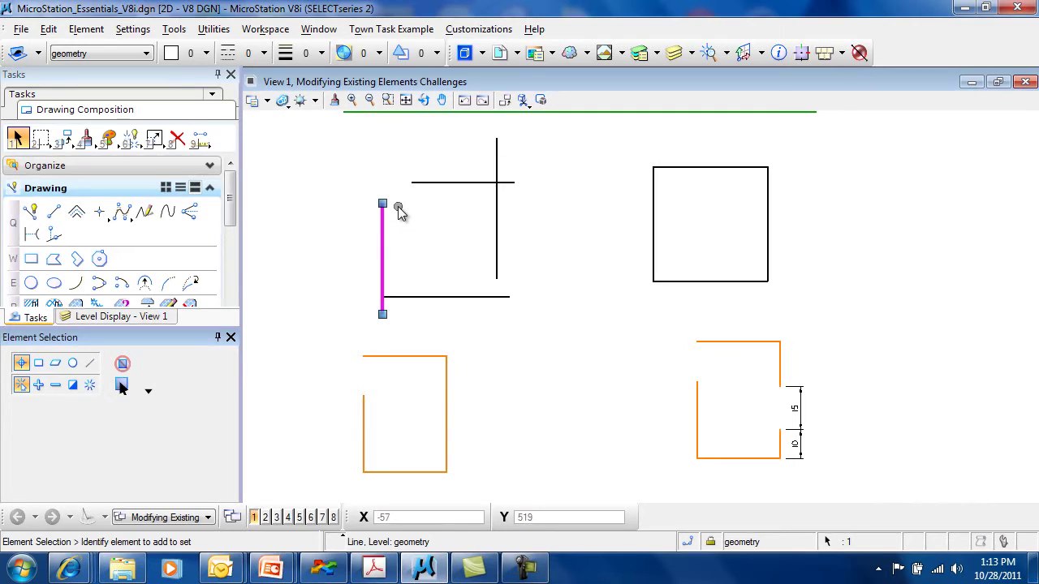
left_click(383, 205)
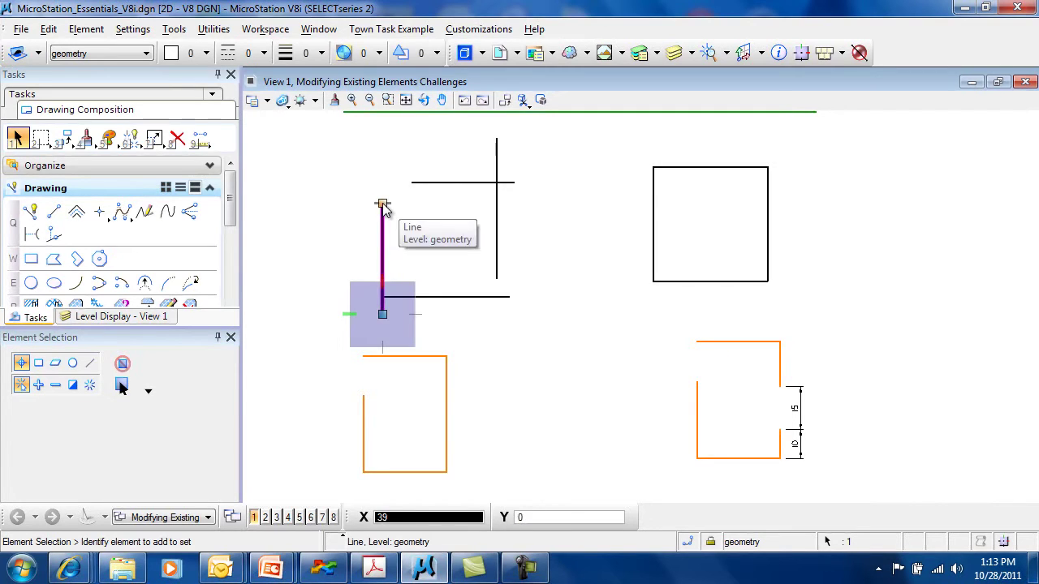
left_click(299, 208)
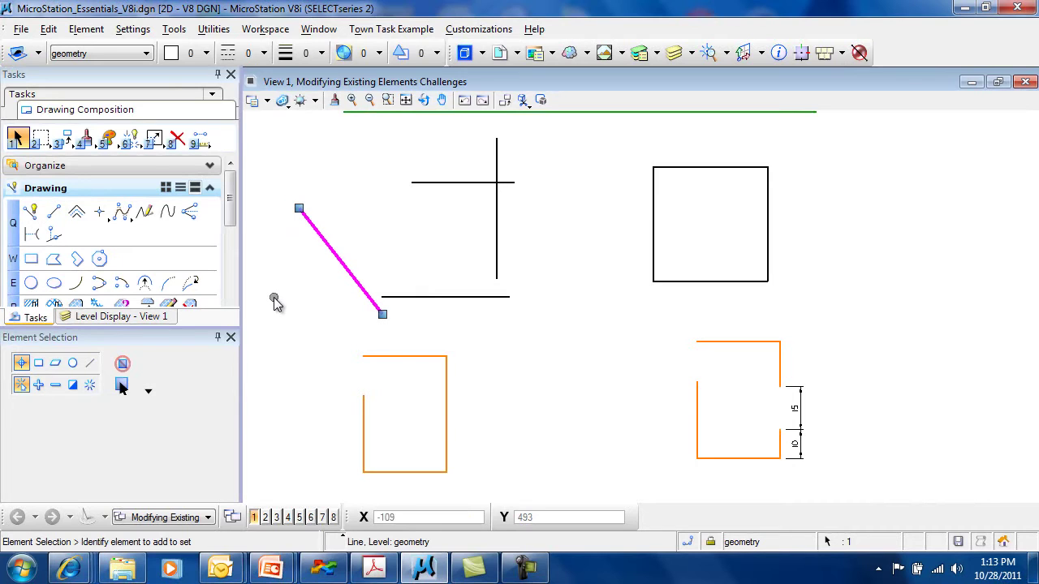
left_click(383, 315)
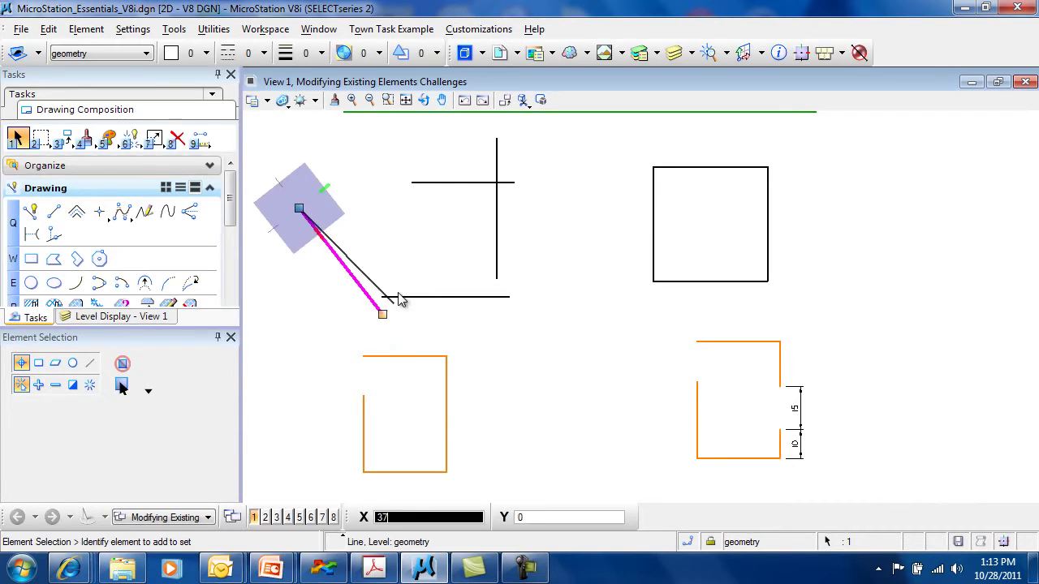
left_click(410, 240)
key("ctrl+z")
key("ctrl+z")
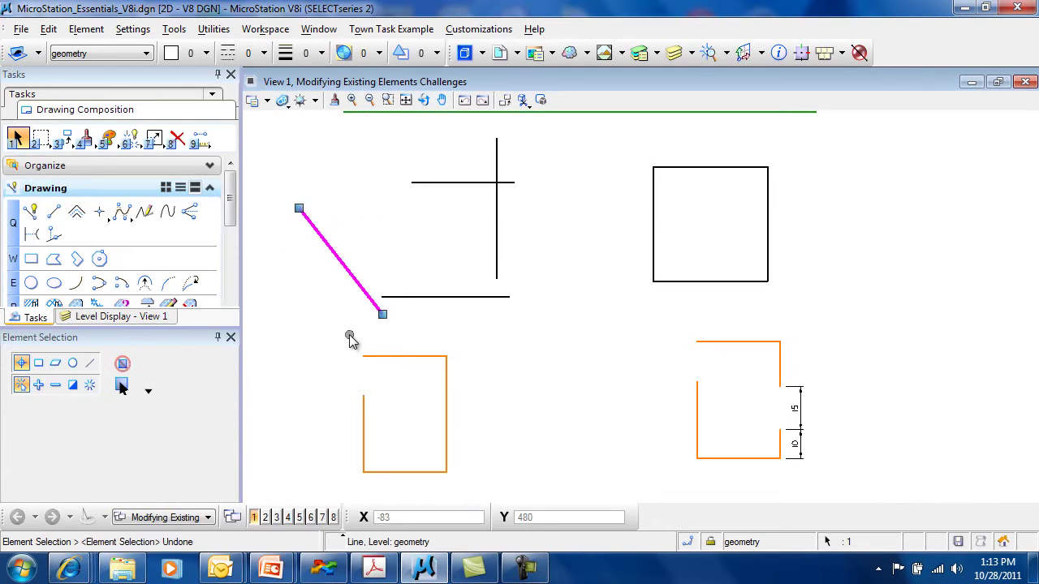
left_click(351, 339)
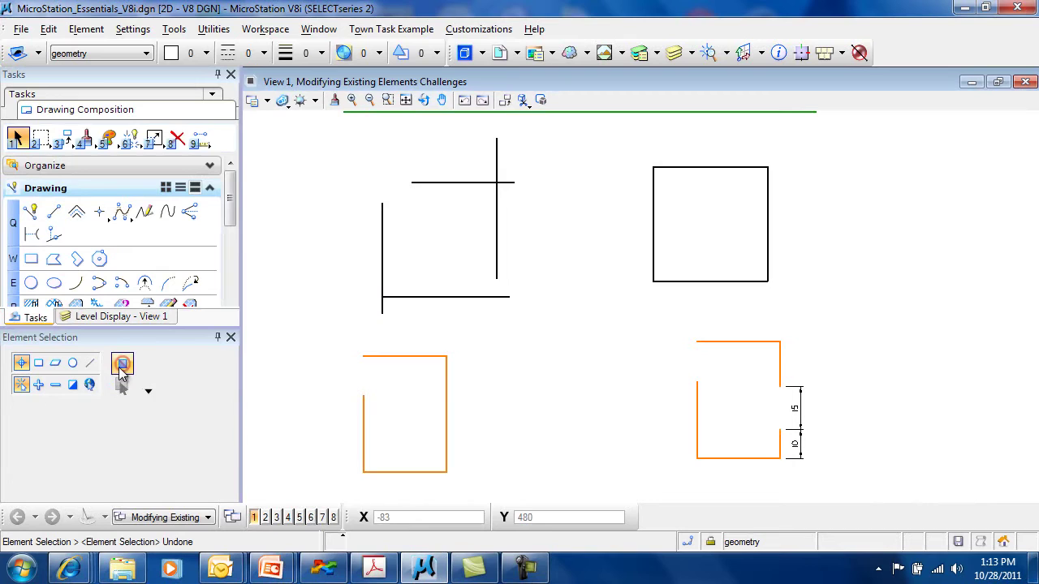
left_click(383, 271)
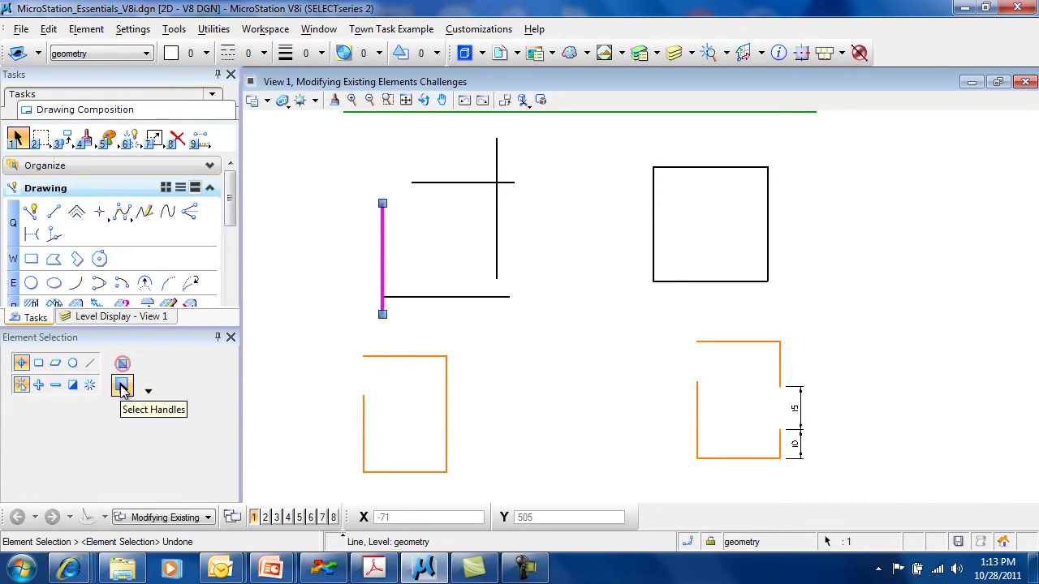
left_click(123, 364)
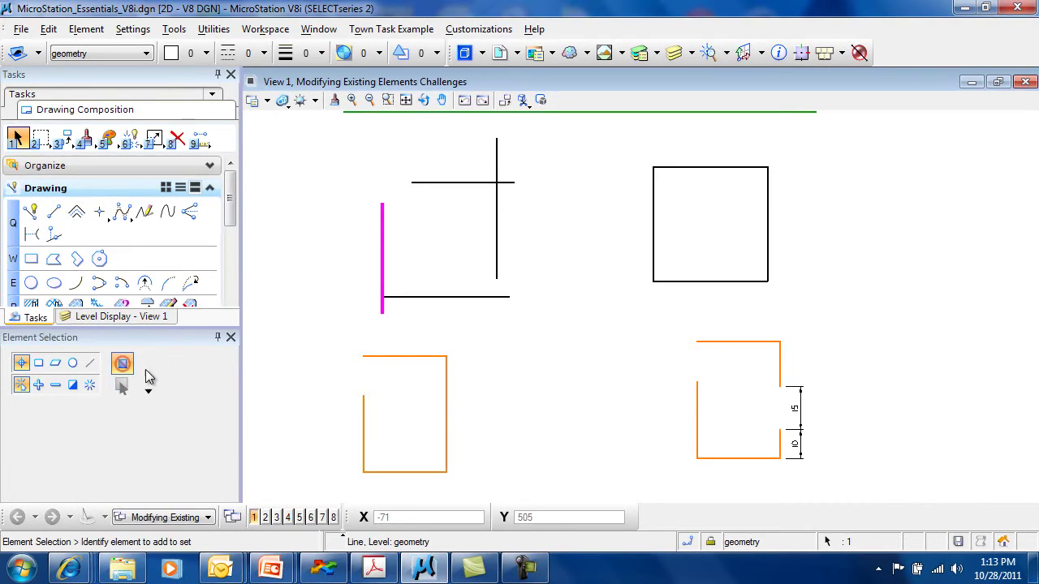
left_click(122, 387)
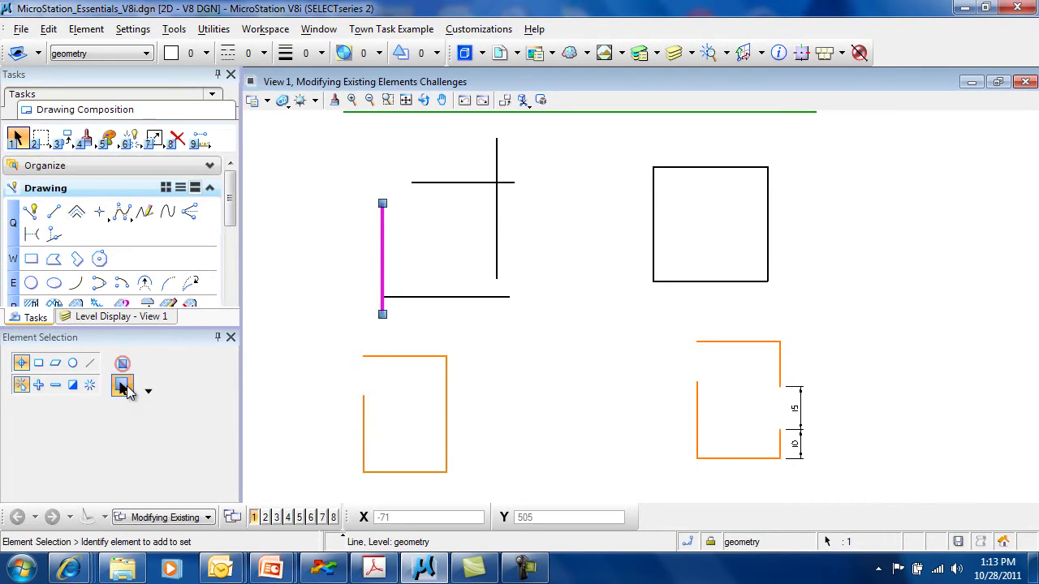
left_click(382, 314)
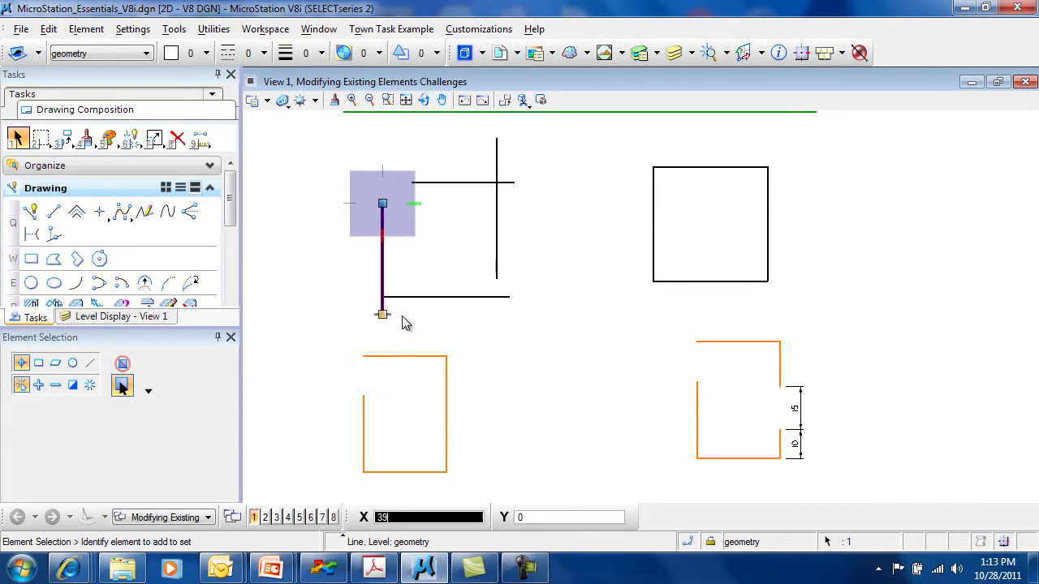
left_click(330, 316)
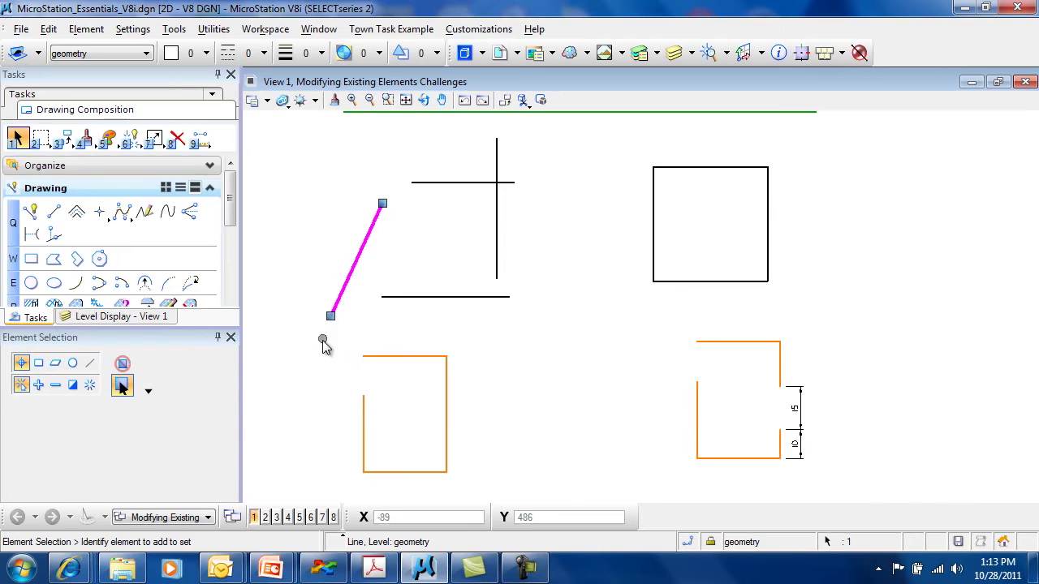
key("ctrl+z")
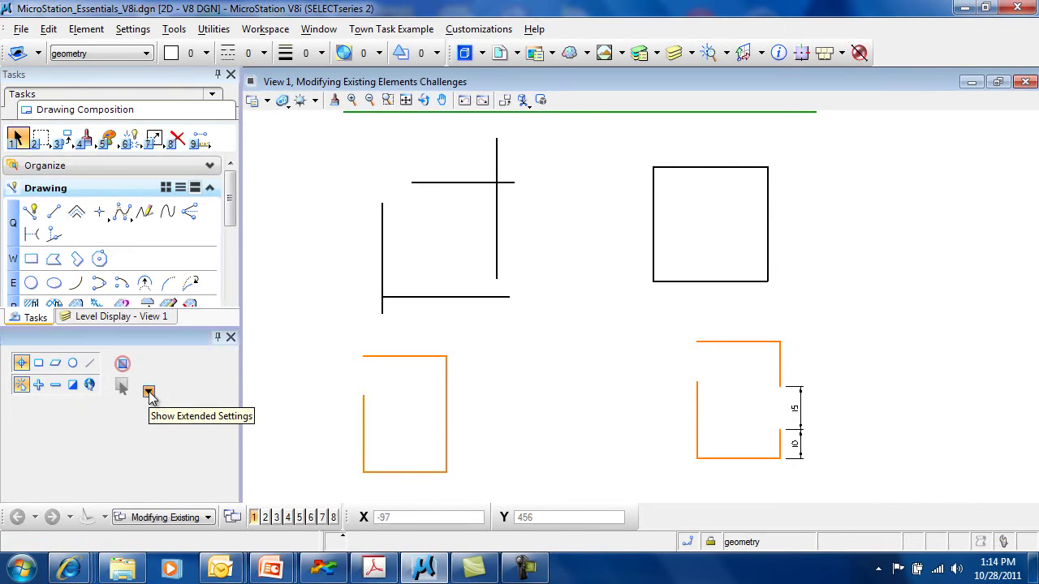
Show Element Selection's extended settings and scroll through the Level list.
left_click(148, 392)
left_click_drag(233, 408, 229, 432)
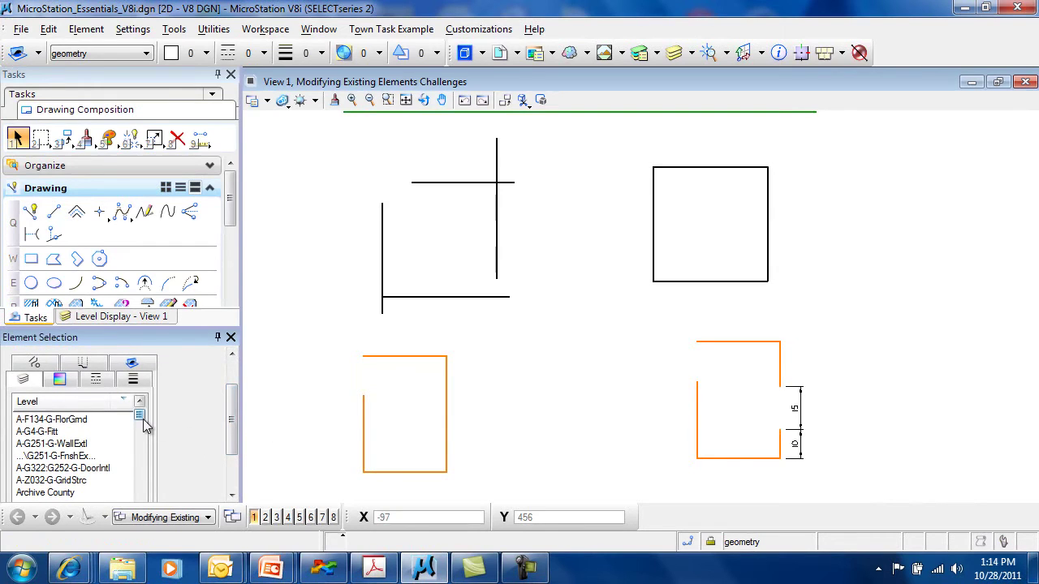
left_click_drag(140, 417, 143, 446)
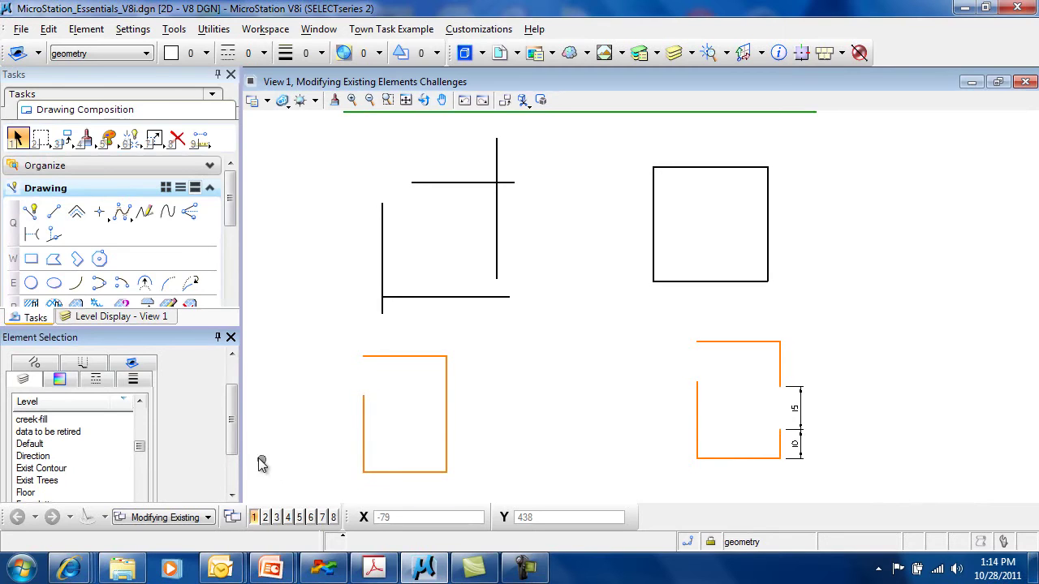
left_click_drag(231, 425, 232, 462)
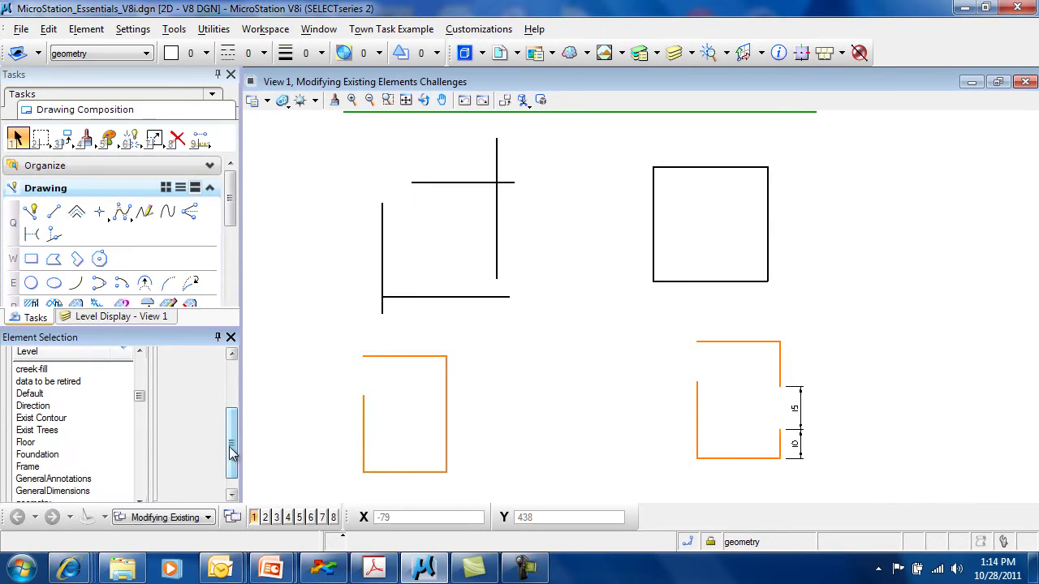
scroll(142, 465, "down", 4)
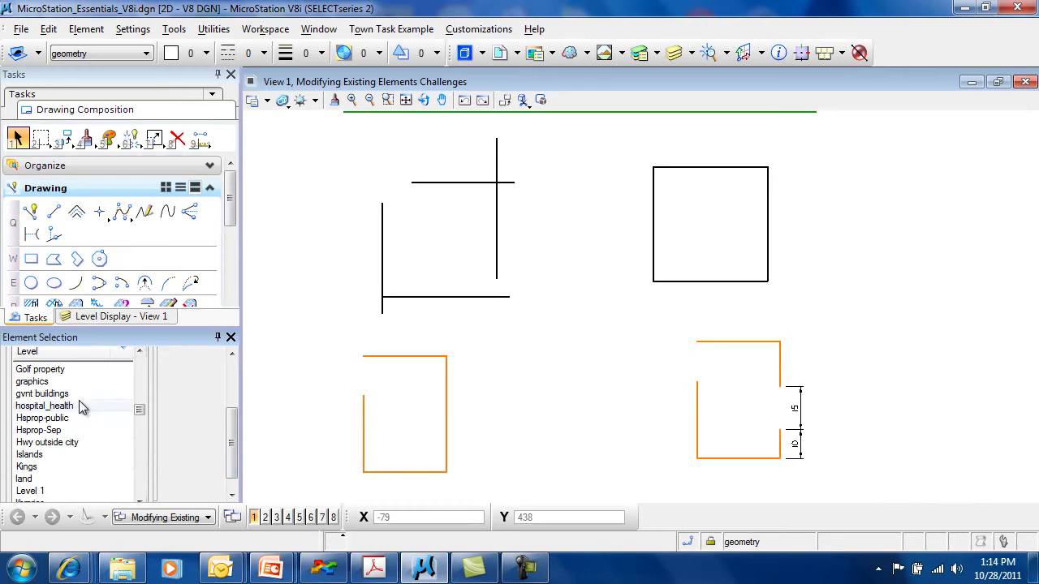
Select every element on the geometry level, clear that selection, and scroll the list back up.
left_click(139, 350)
left_click(140, 351)
left_click(32, 389)
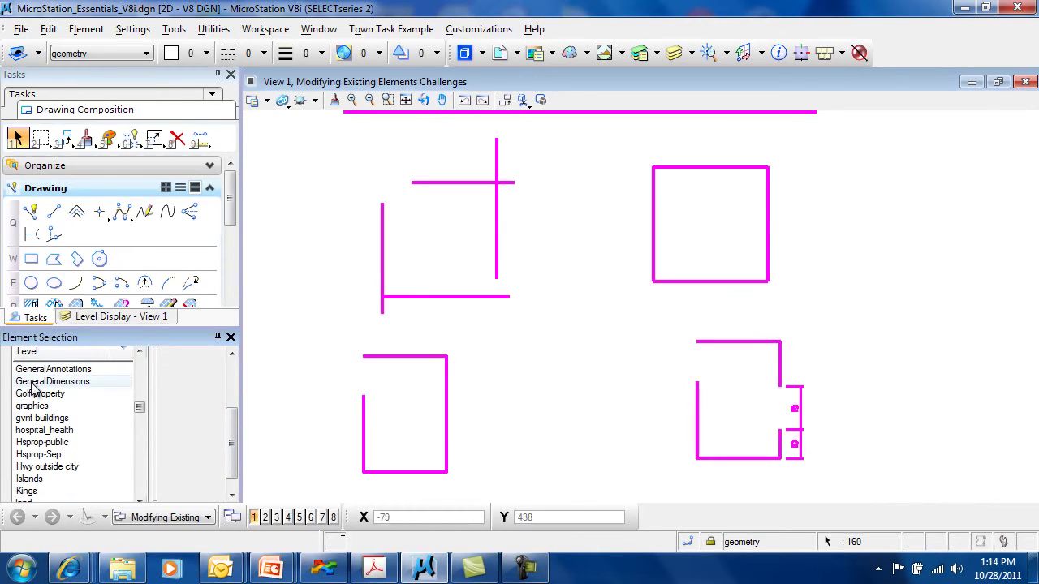
left_click(298, 386)
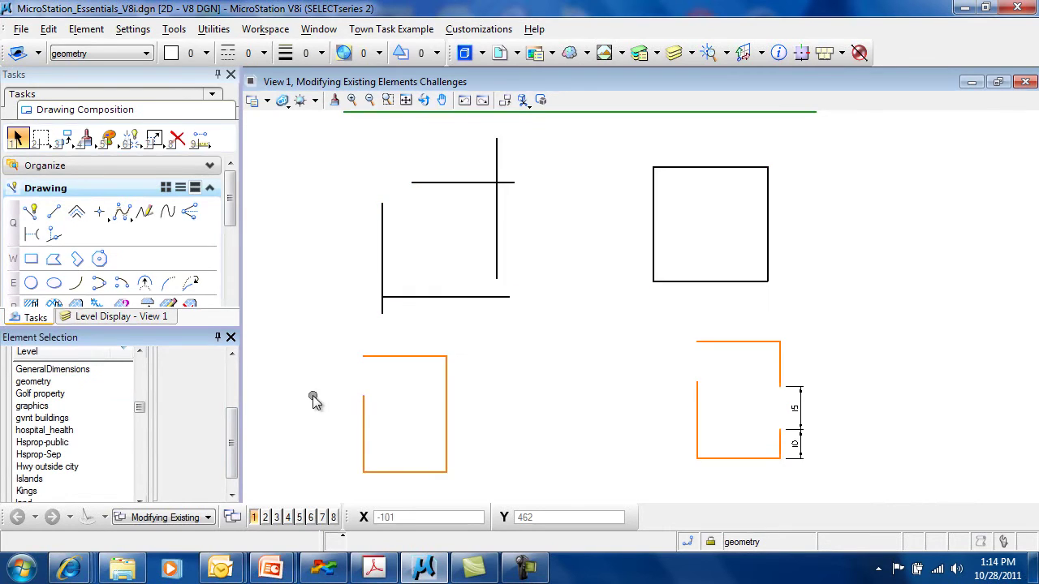
scroll(130, 408, "up", 10)
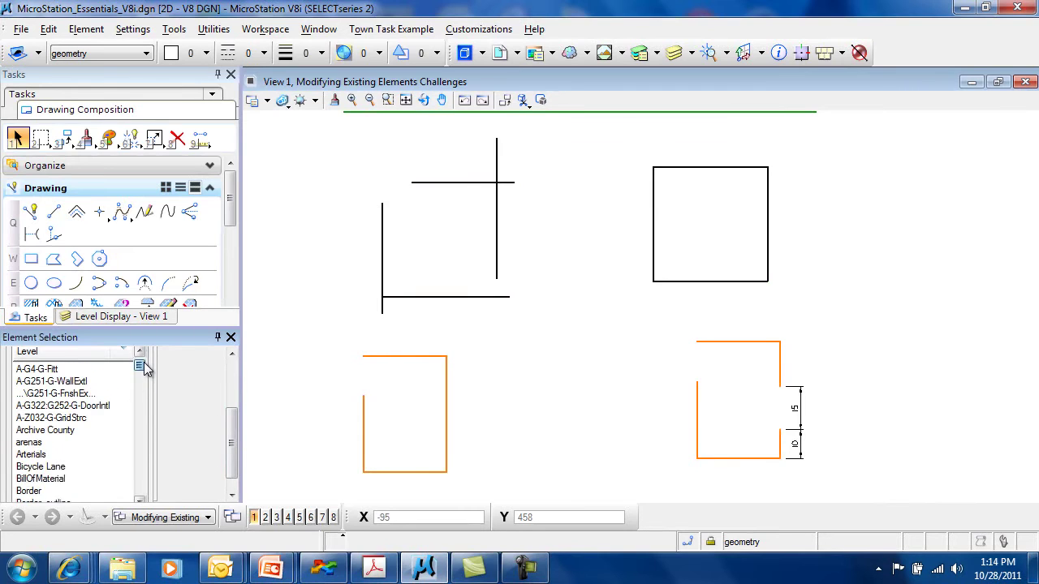
scroll(231, 416, "up", 3)
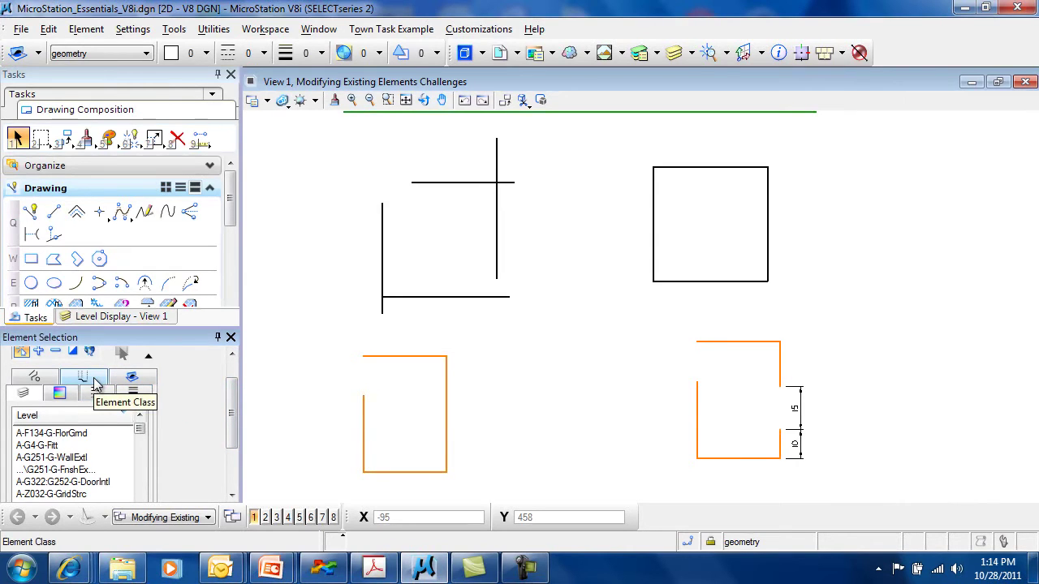
Select all arcs via the Element Type filter, pan to view them, clear, and show the Color filter.
left_click(52, 383)
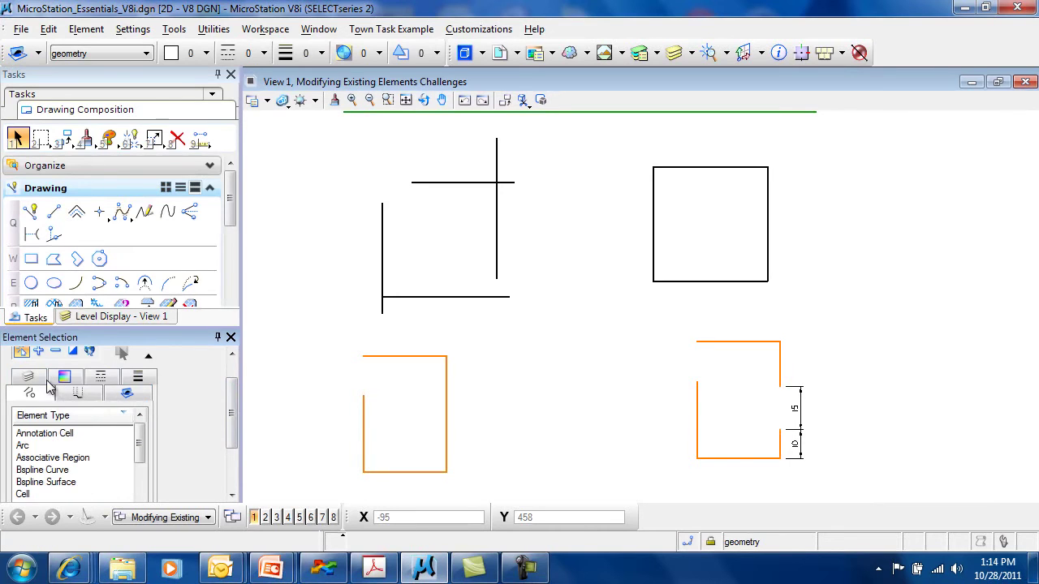
left_click(36, 449)
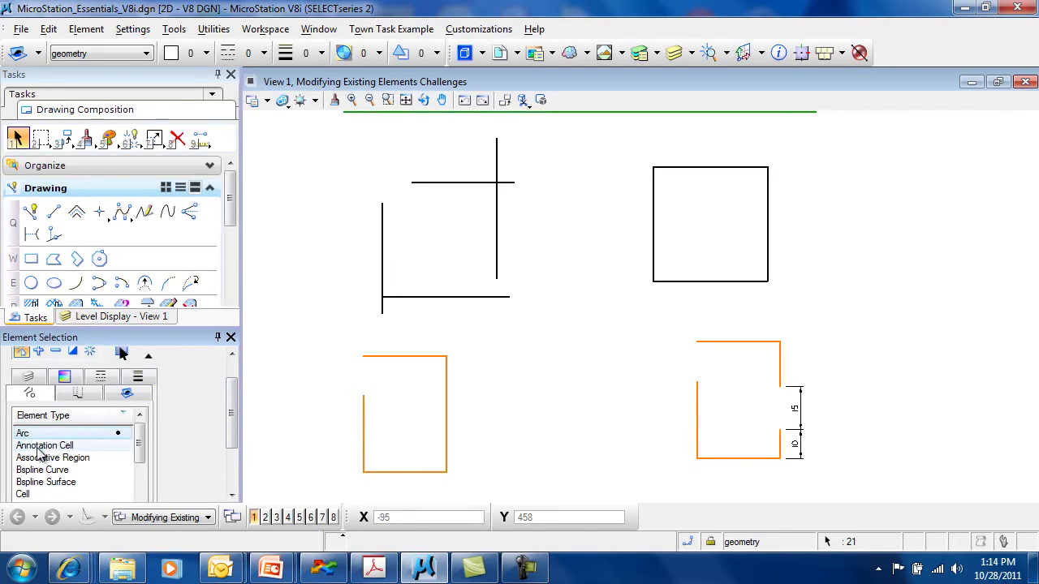
scroll(536, 444, "down", 5)
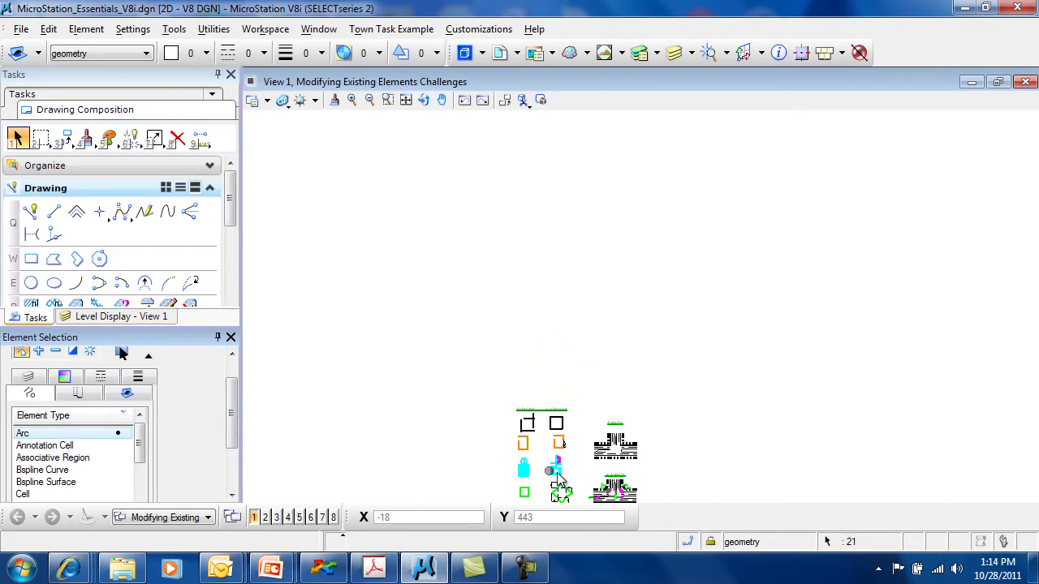
scroll(562, 474, "up", 5)
middle_click_drag(603, 476, 519, 301)
mouse_move(547, 470)
middle_mouse_down()
mouse_move(596, 327)
mouse_move(630, 503)
middle_mouse_up()
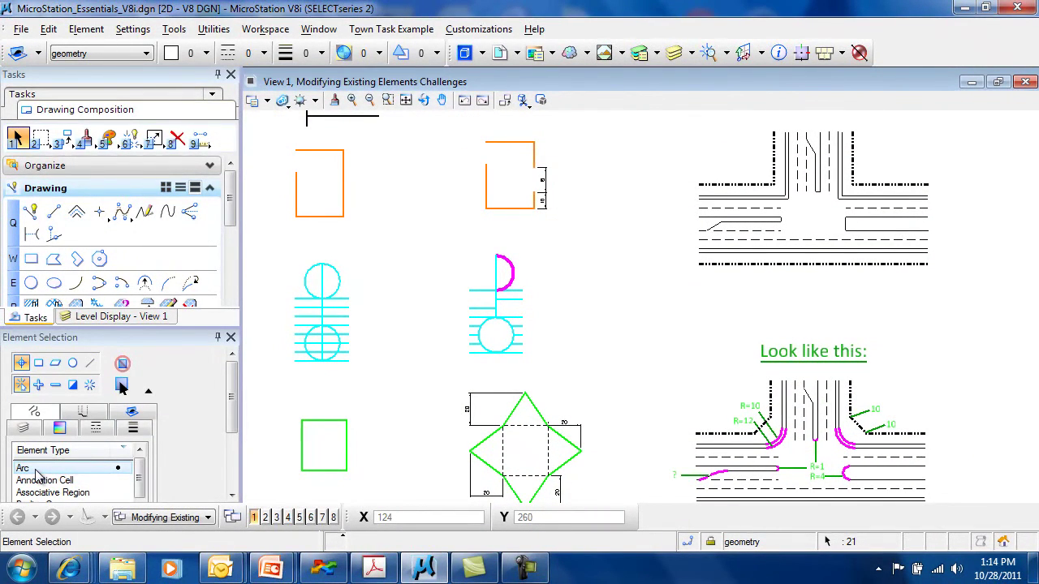
left_click(35, 471)
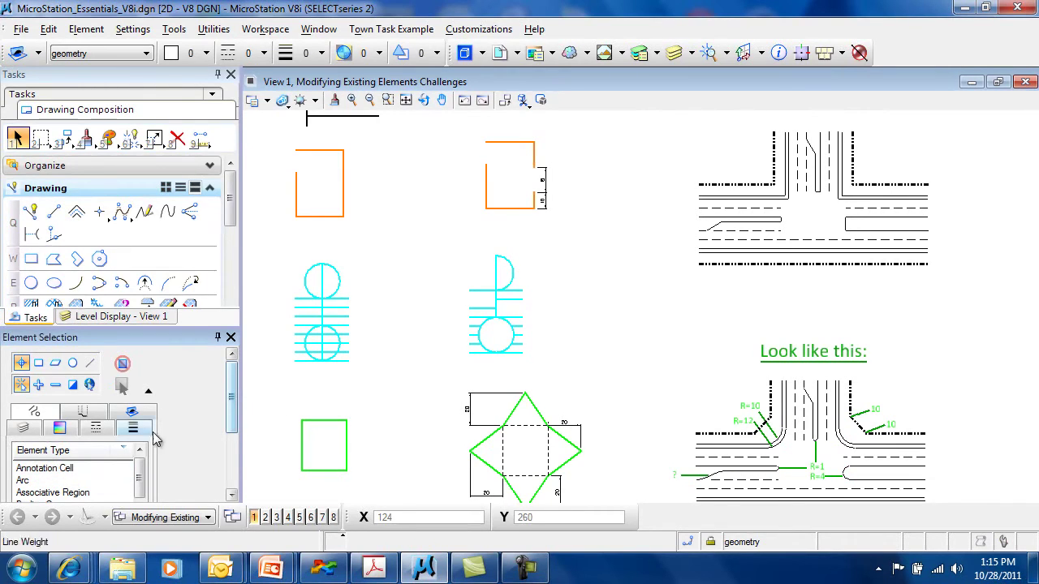
left_click(59, 427)
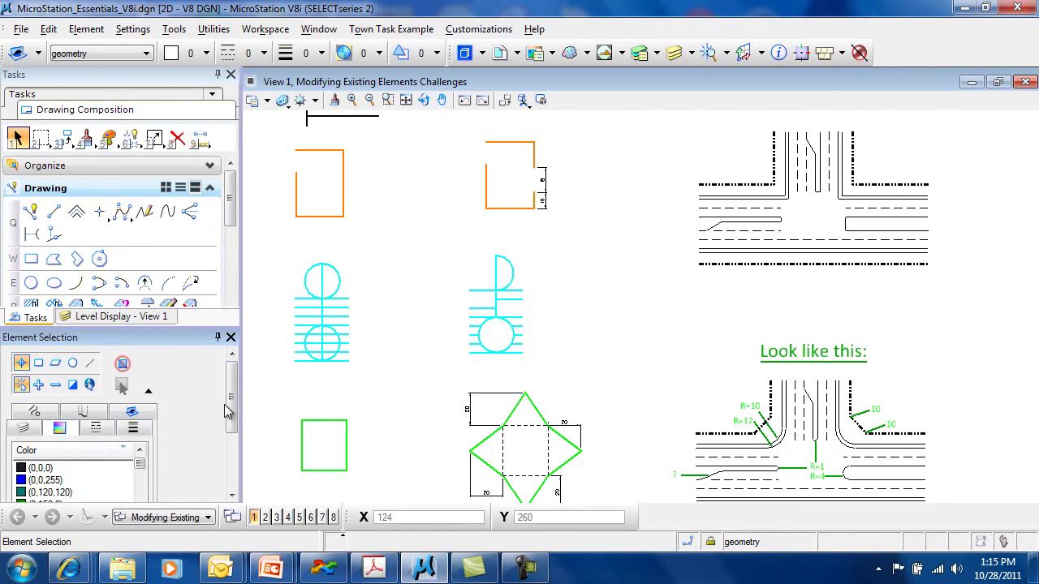
scroll(231, 412, "down", 2)
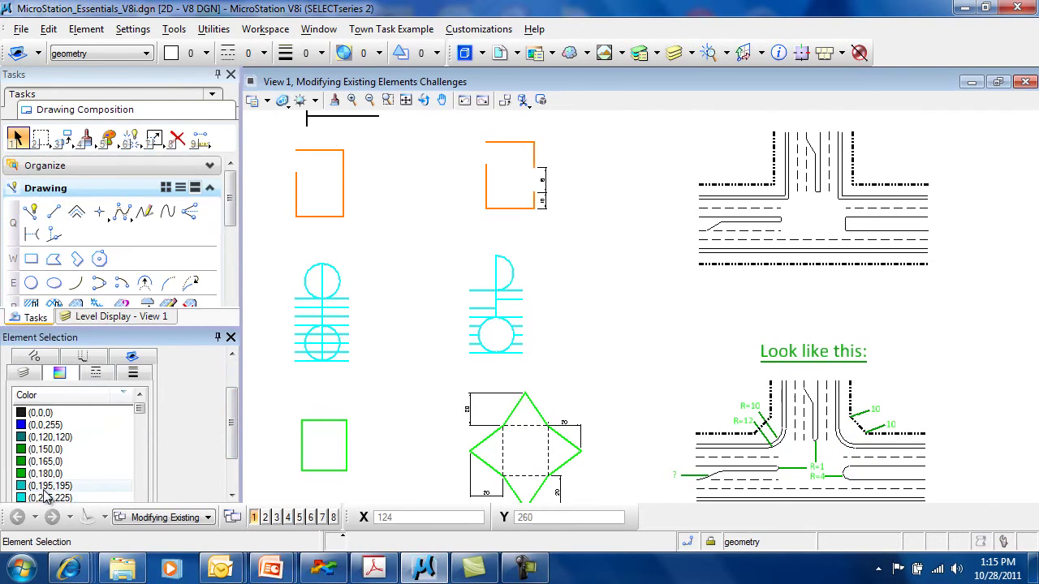
left_click_drag(232, 422, 232, 448)
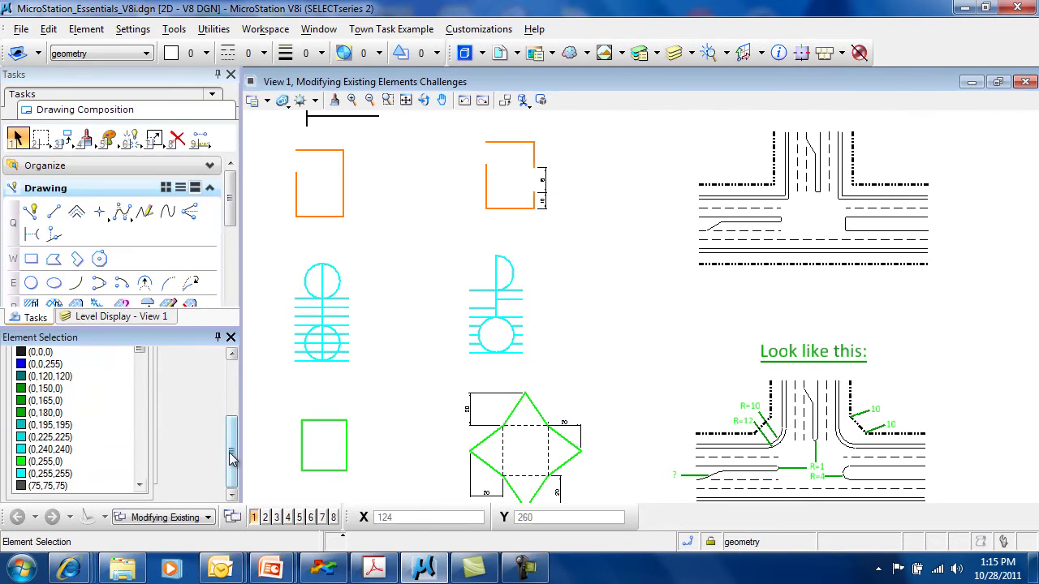
left_click_drag(233, 445, 233, 370)
right_click(96, 431)
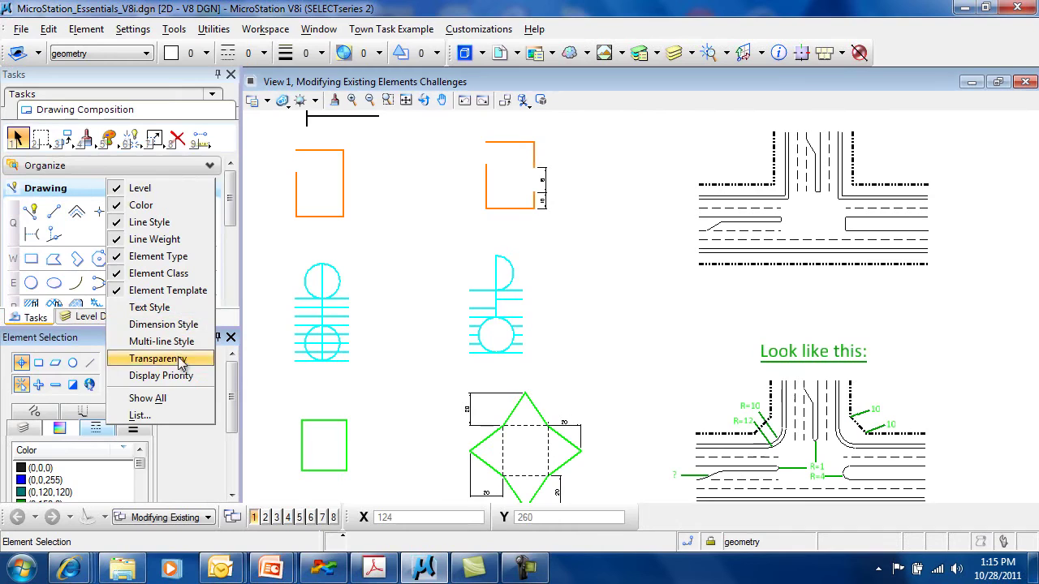
left_click(239, 361)
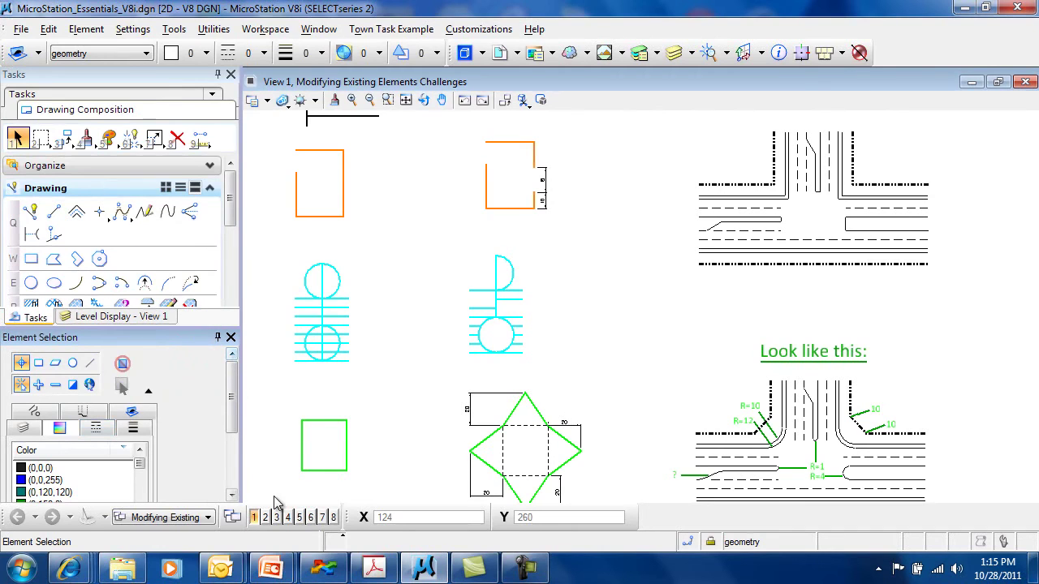
left_click(862, 550)
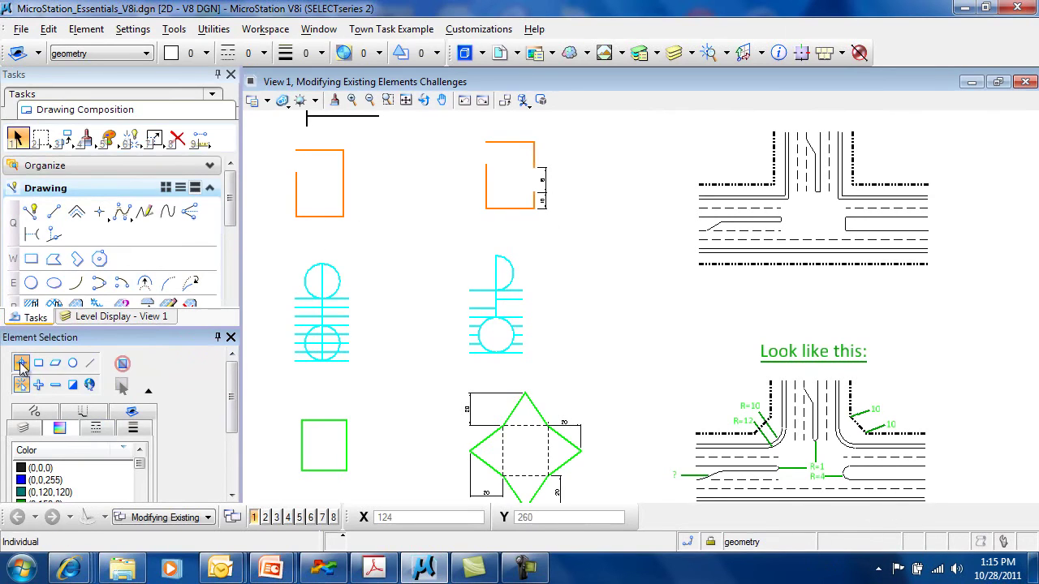
left_click(327, 217)
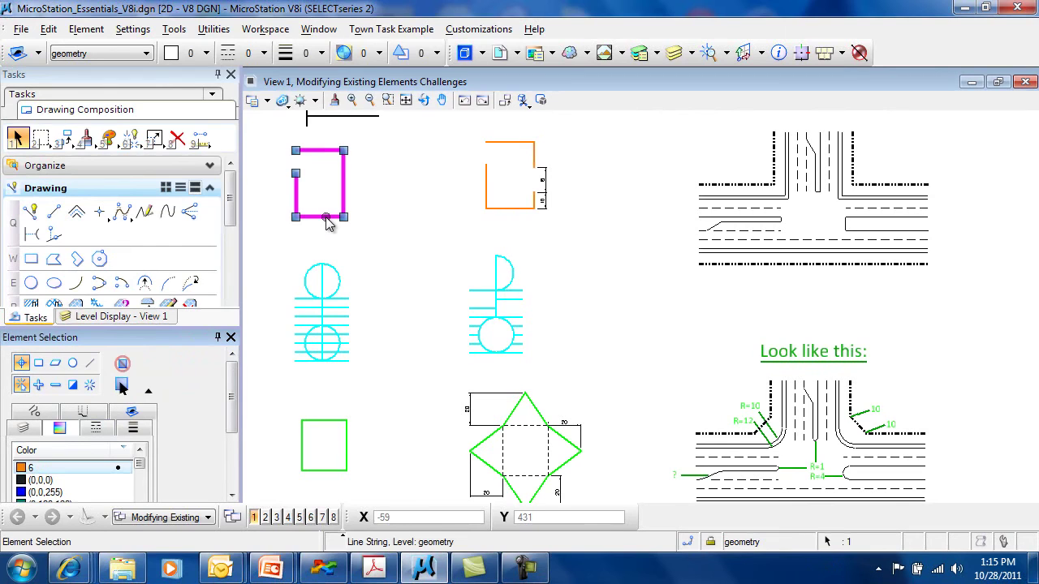
left_click(848, 550)
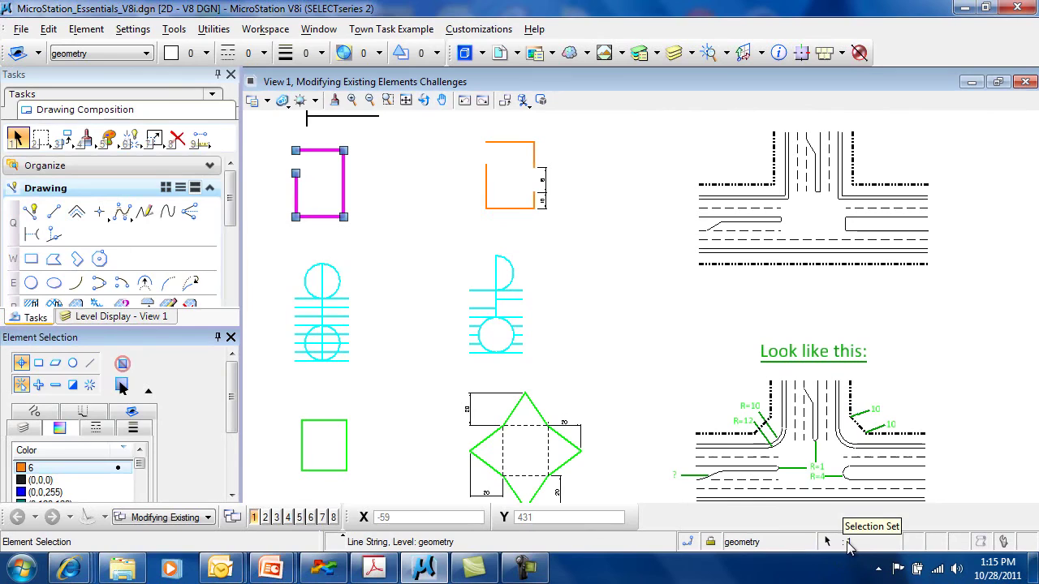
left_click(848, 550)
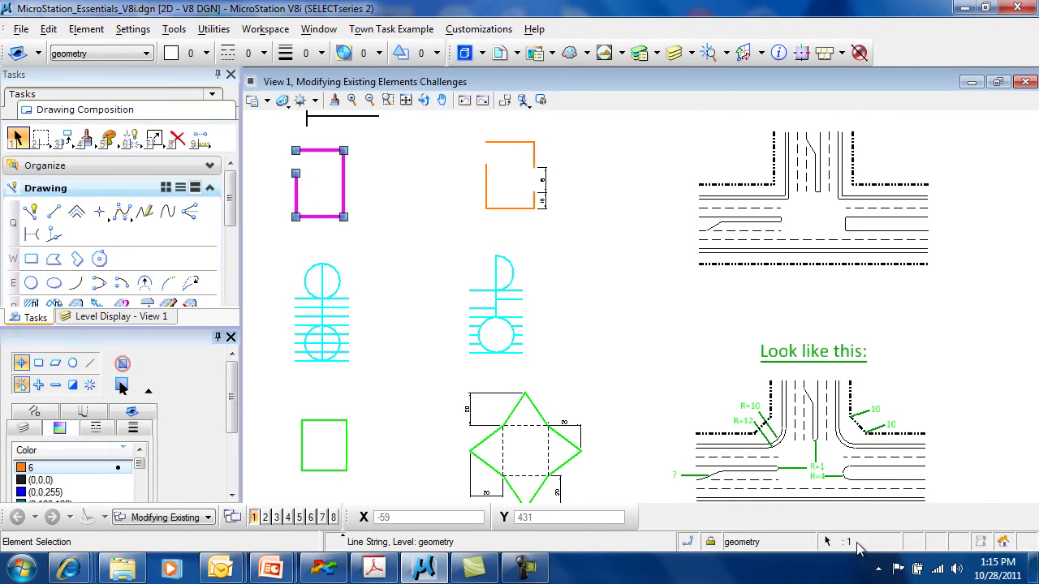
left_click(856, 542)
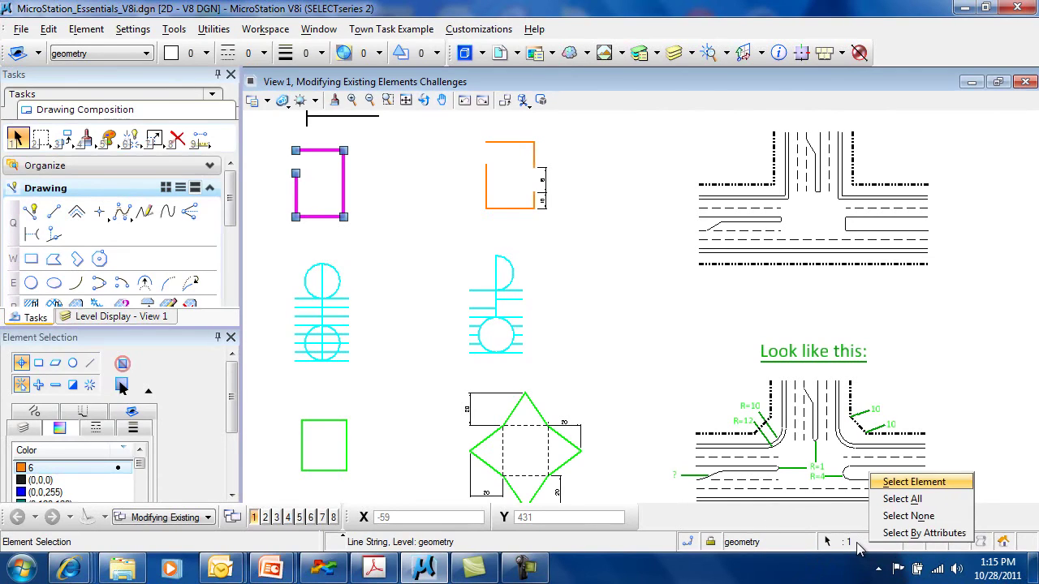
left_click(902, 499)
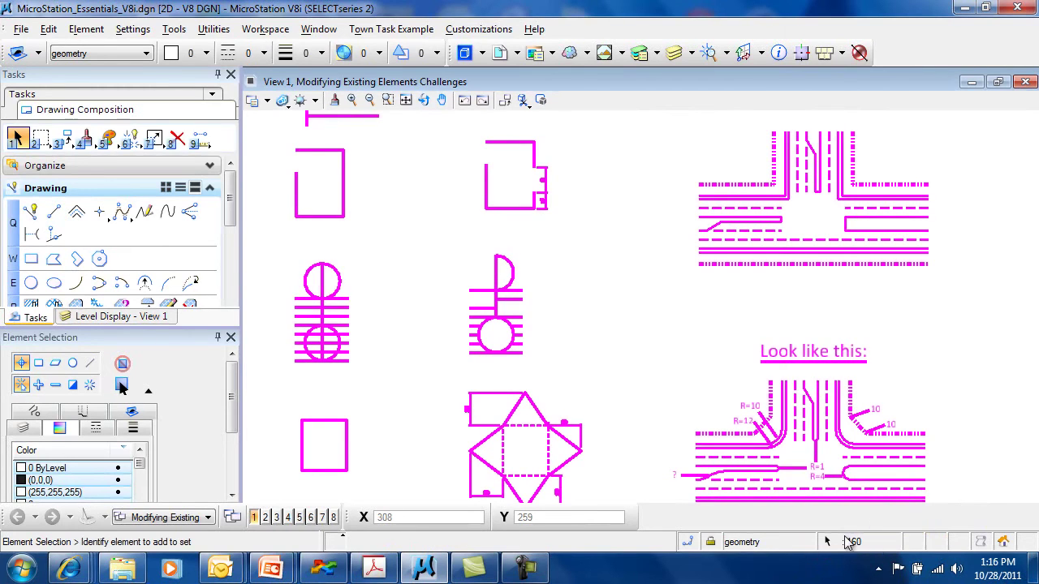
left_click(854, 542)
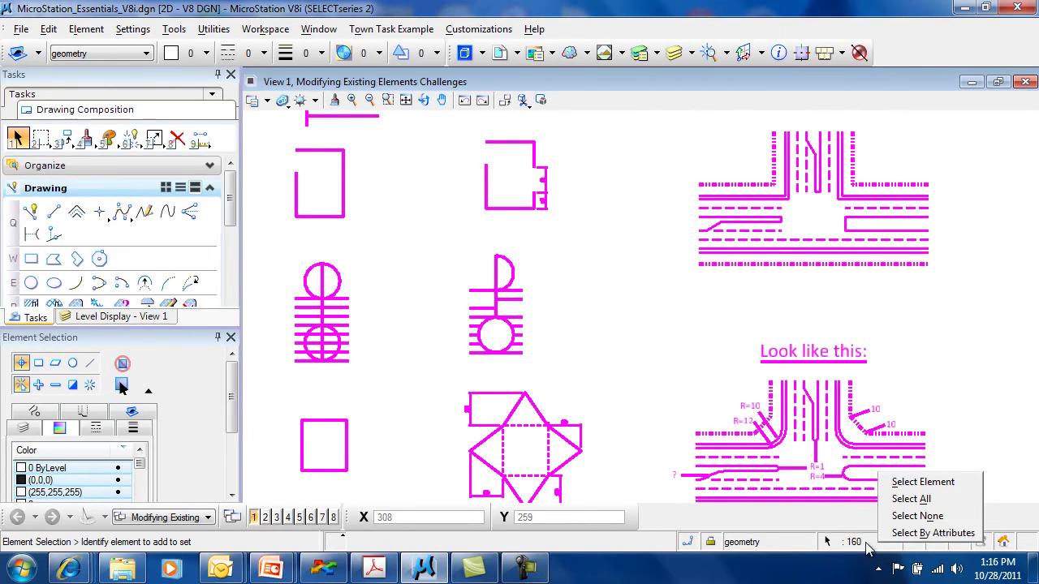
left_click(911, 516)
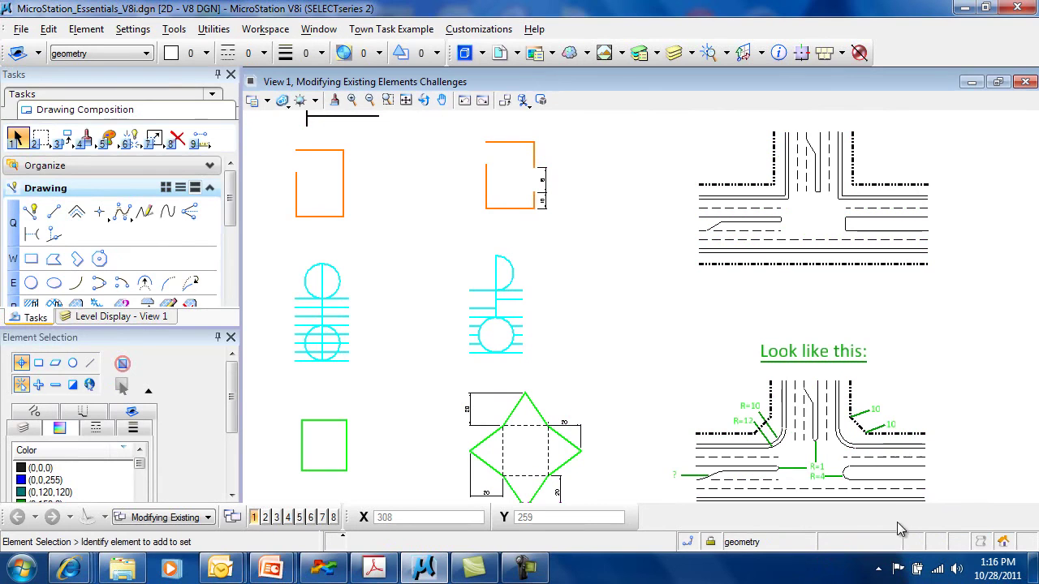
left_click(880, 547)
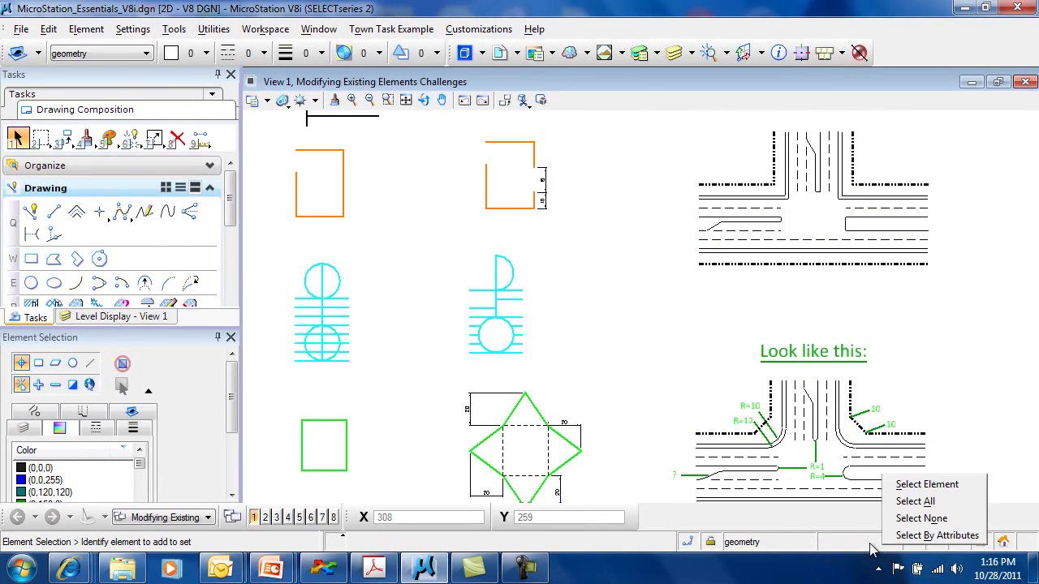
Open and close Select By Attributes, dismiss the closing alert, then collapse Element Selection's attribute lists.
left_click(928, 537)
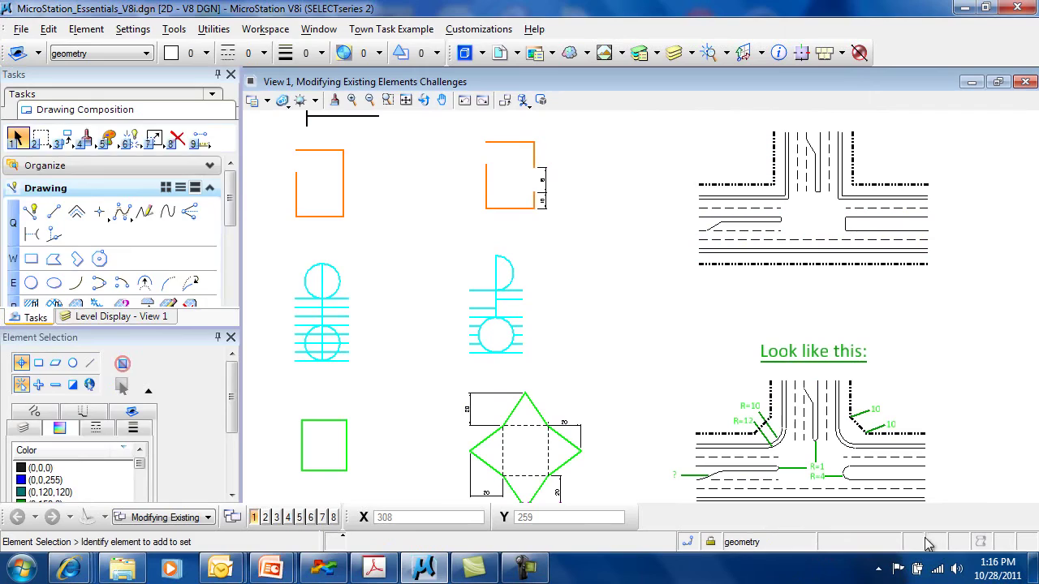
left_click_drag(224, 136, 496, 137)
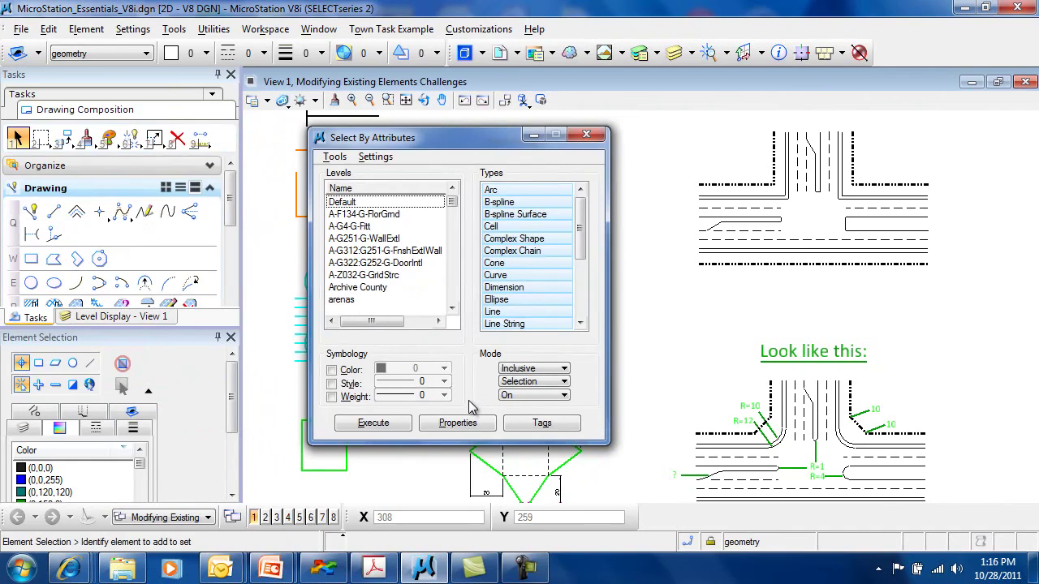
left_click(591, 134)
left_click(577, 250)
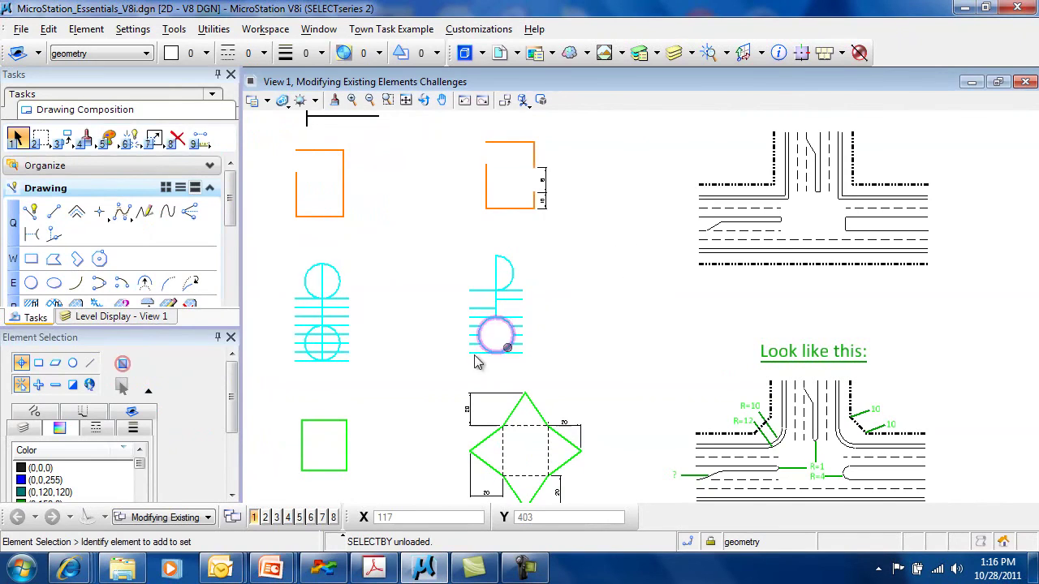
left_click(148, 391)
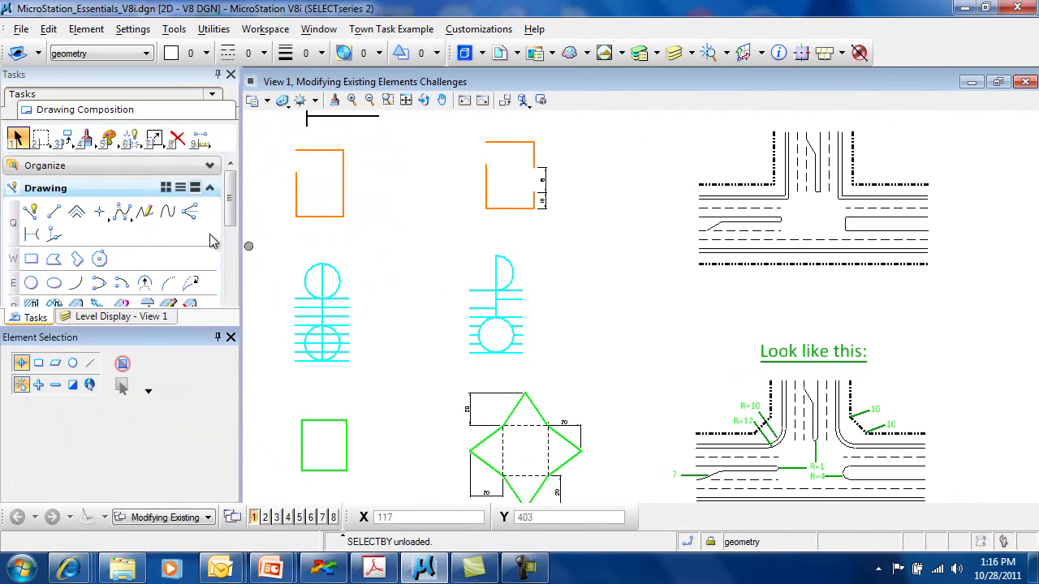
left_click(65, 138)
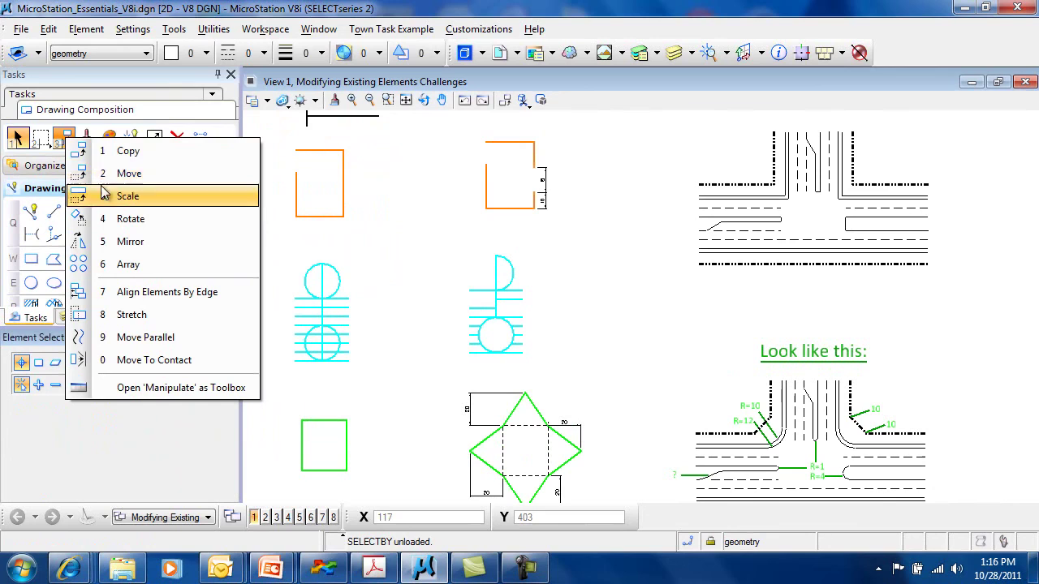
left_click(127, 152)
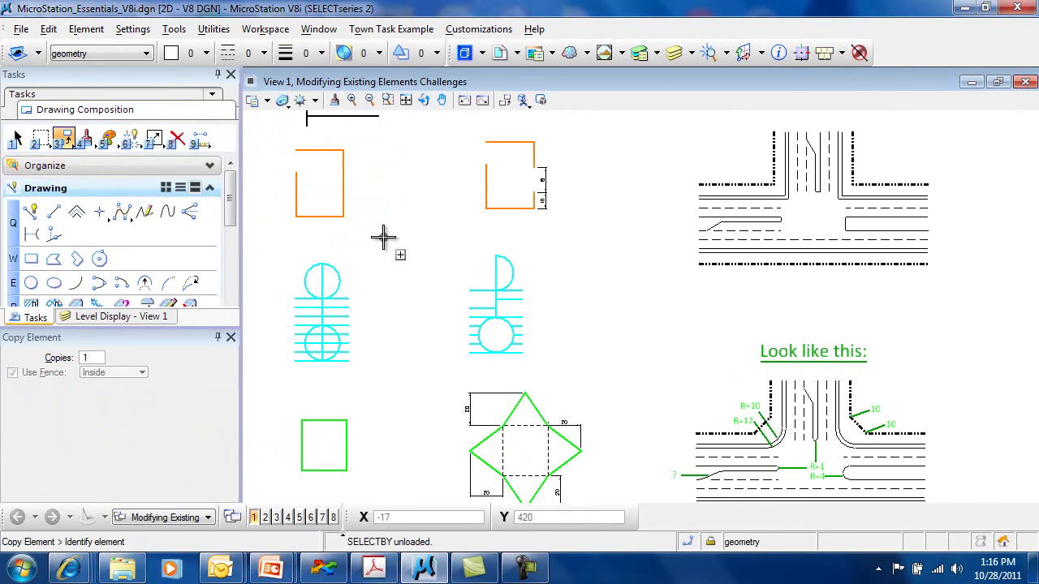
scroll(383, 235, "up", 2)
scroll(383, 235, "down", 3)
middle_click_drag(376, 200, 408, 339)
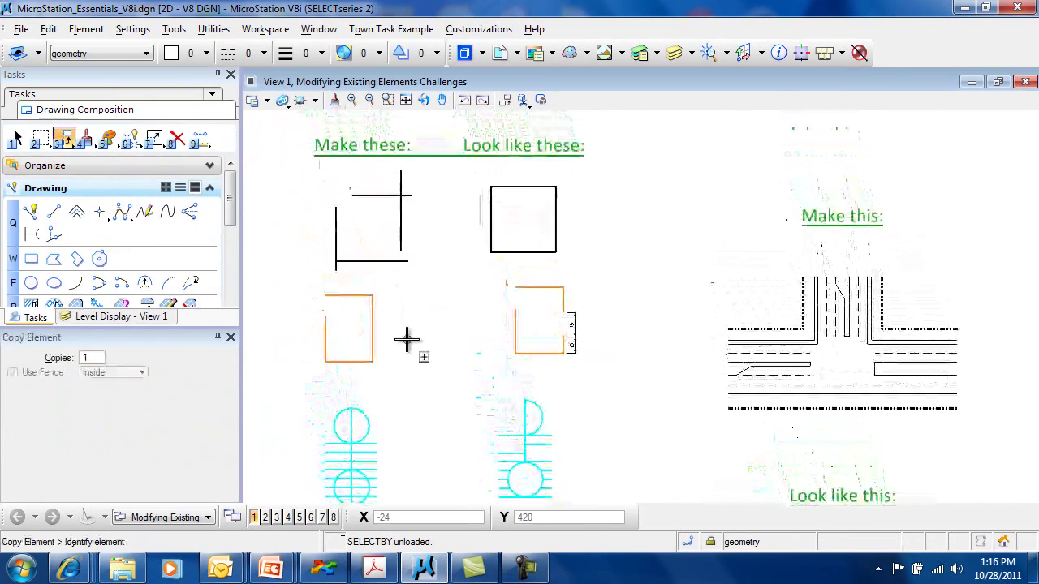
left_click(439, 261)
left_click_drag(451, 276, 284, 166)
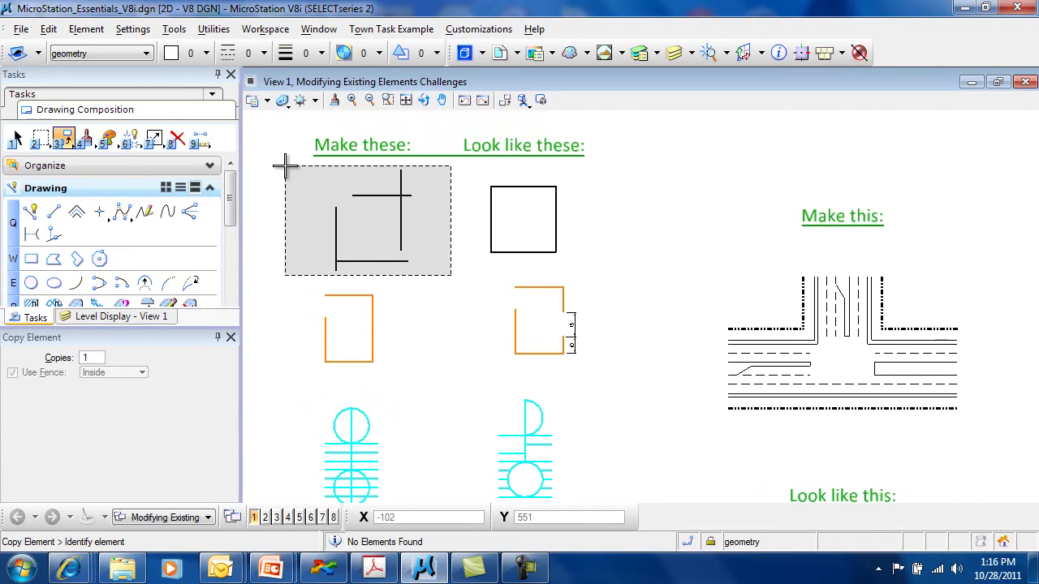
left_click_drag(285, 166, 285, 166)
left_click(335, 261)
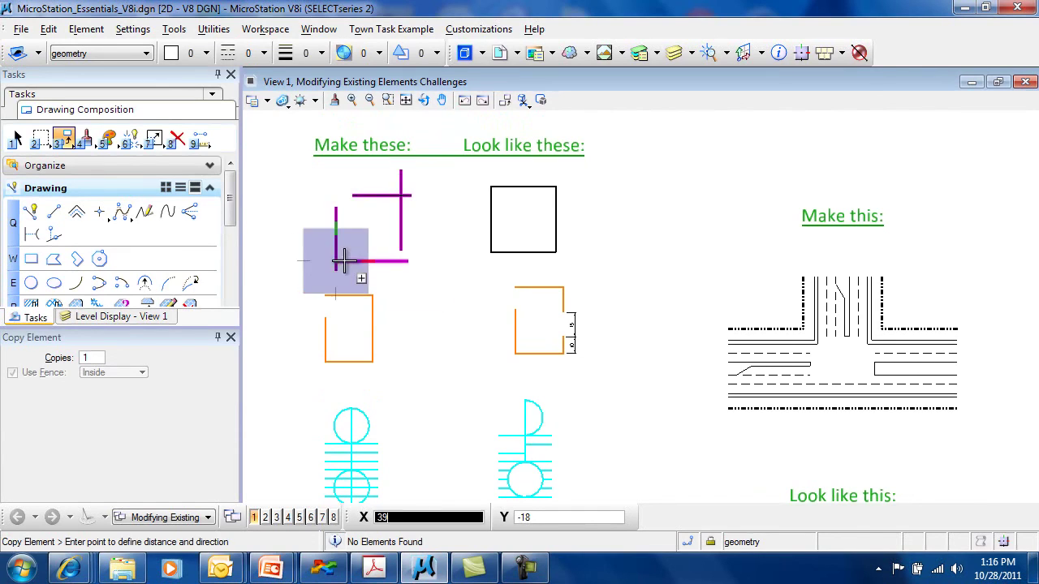
left_click(247, 260)
right_click(284, 348)
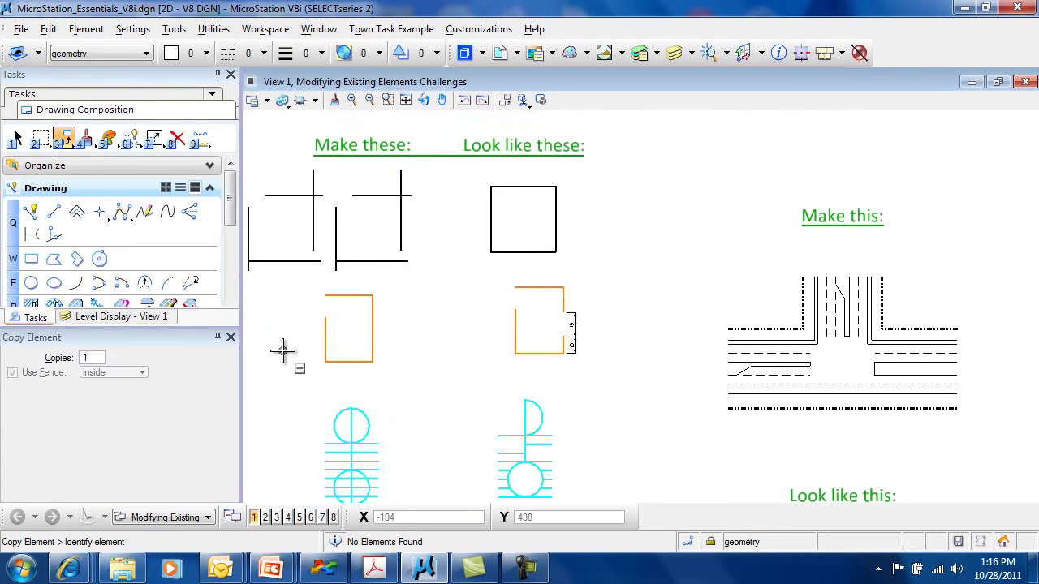
key("ctrl+z")
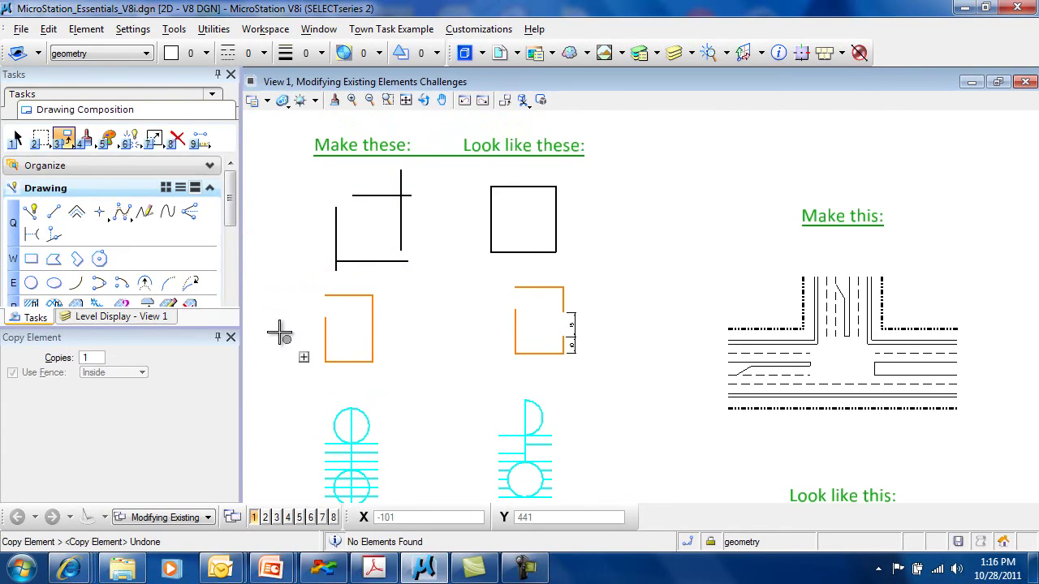
left_click(65, 139)
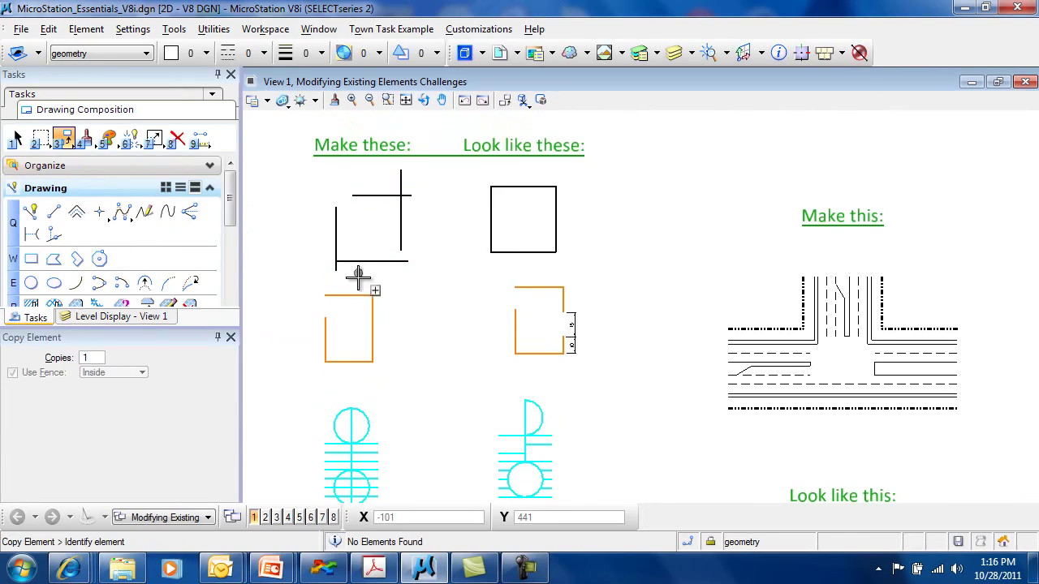
left_click_drag(467, 275, 581, 180)
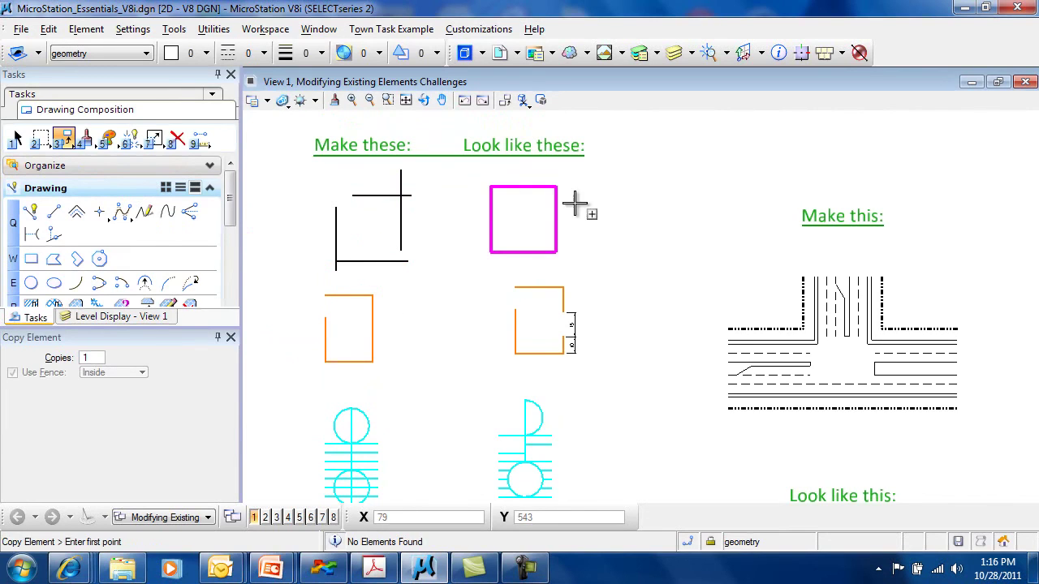
right_click(445, 325)
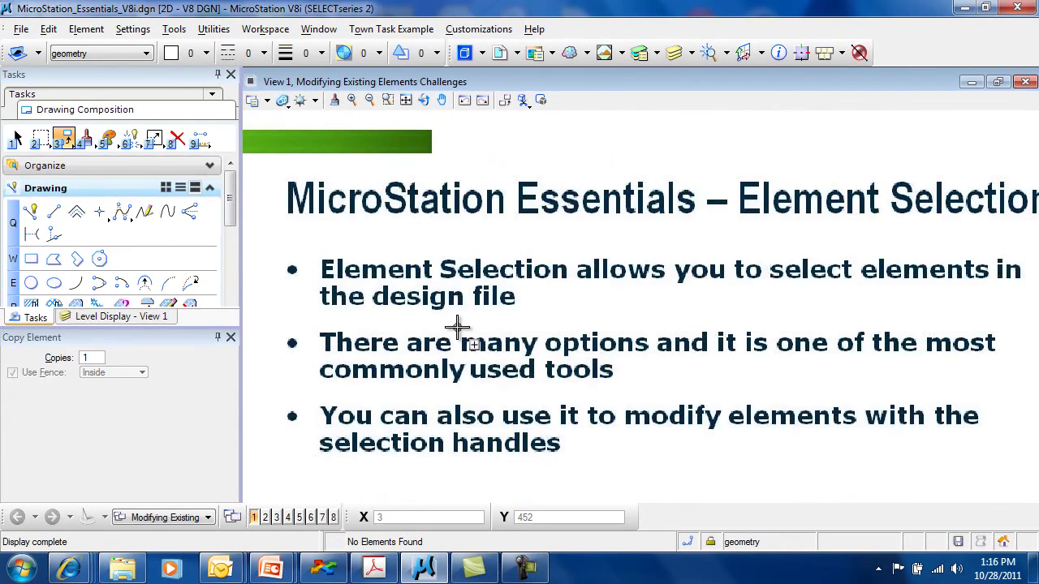
scroll(464, 336, "down", 1)
middle_click_drag(464, 368, 476, 287)
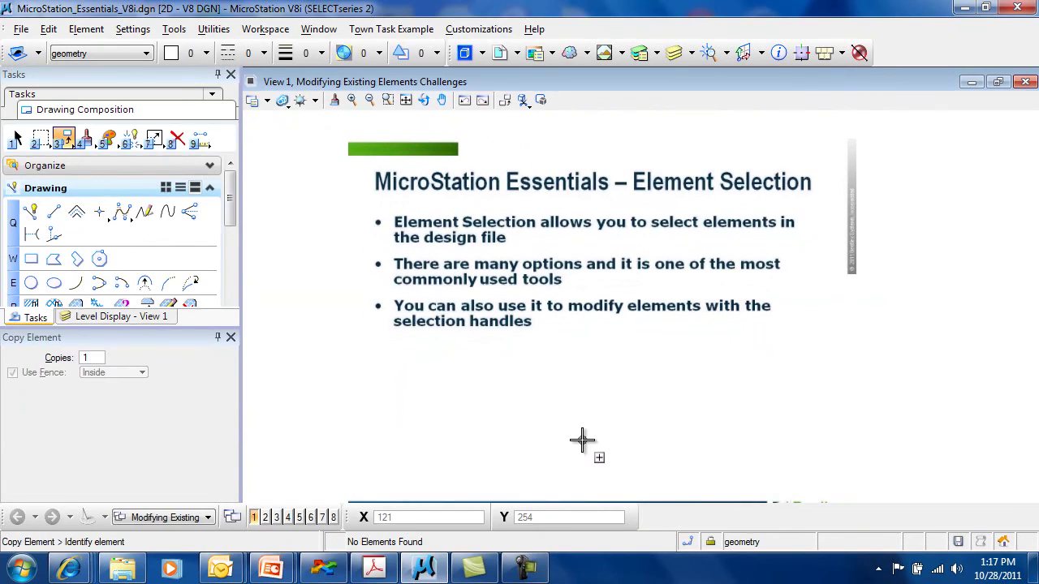